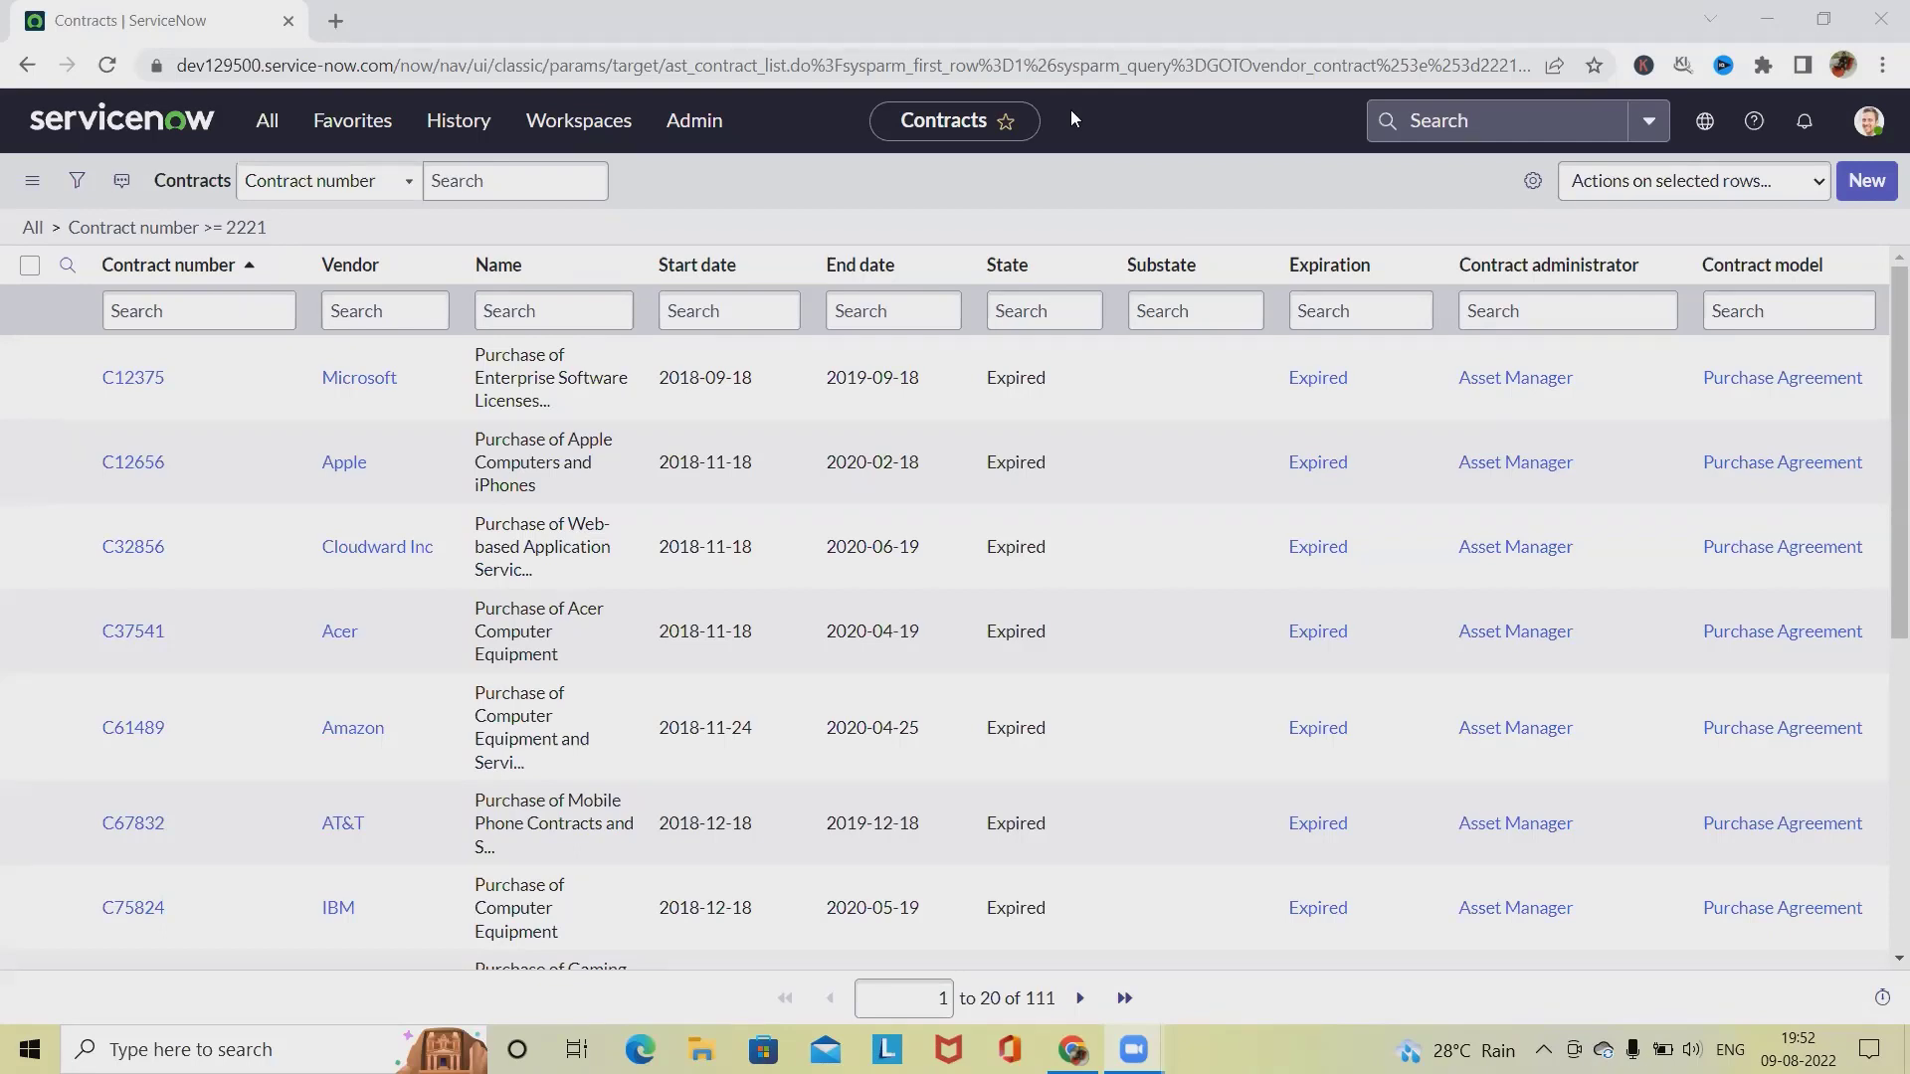
# Open the All navigator menu, filtered to 'contract' to list the Contract modules.
pyautogui.click(262, 121)
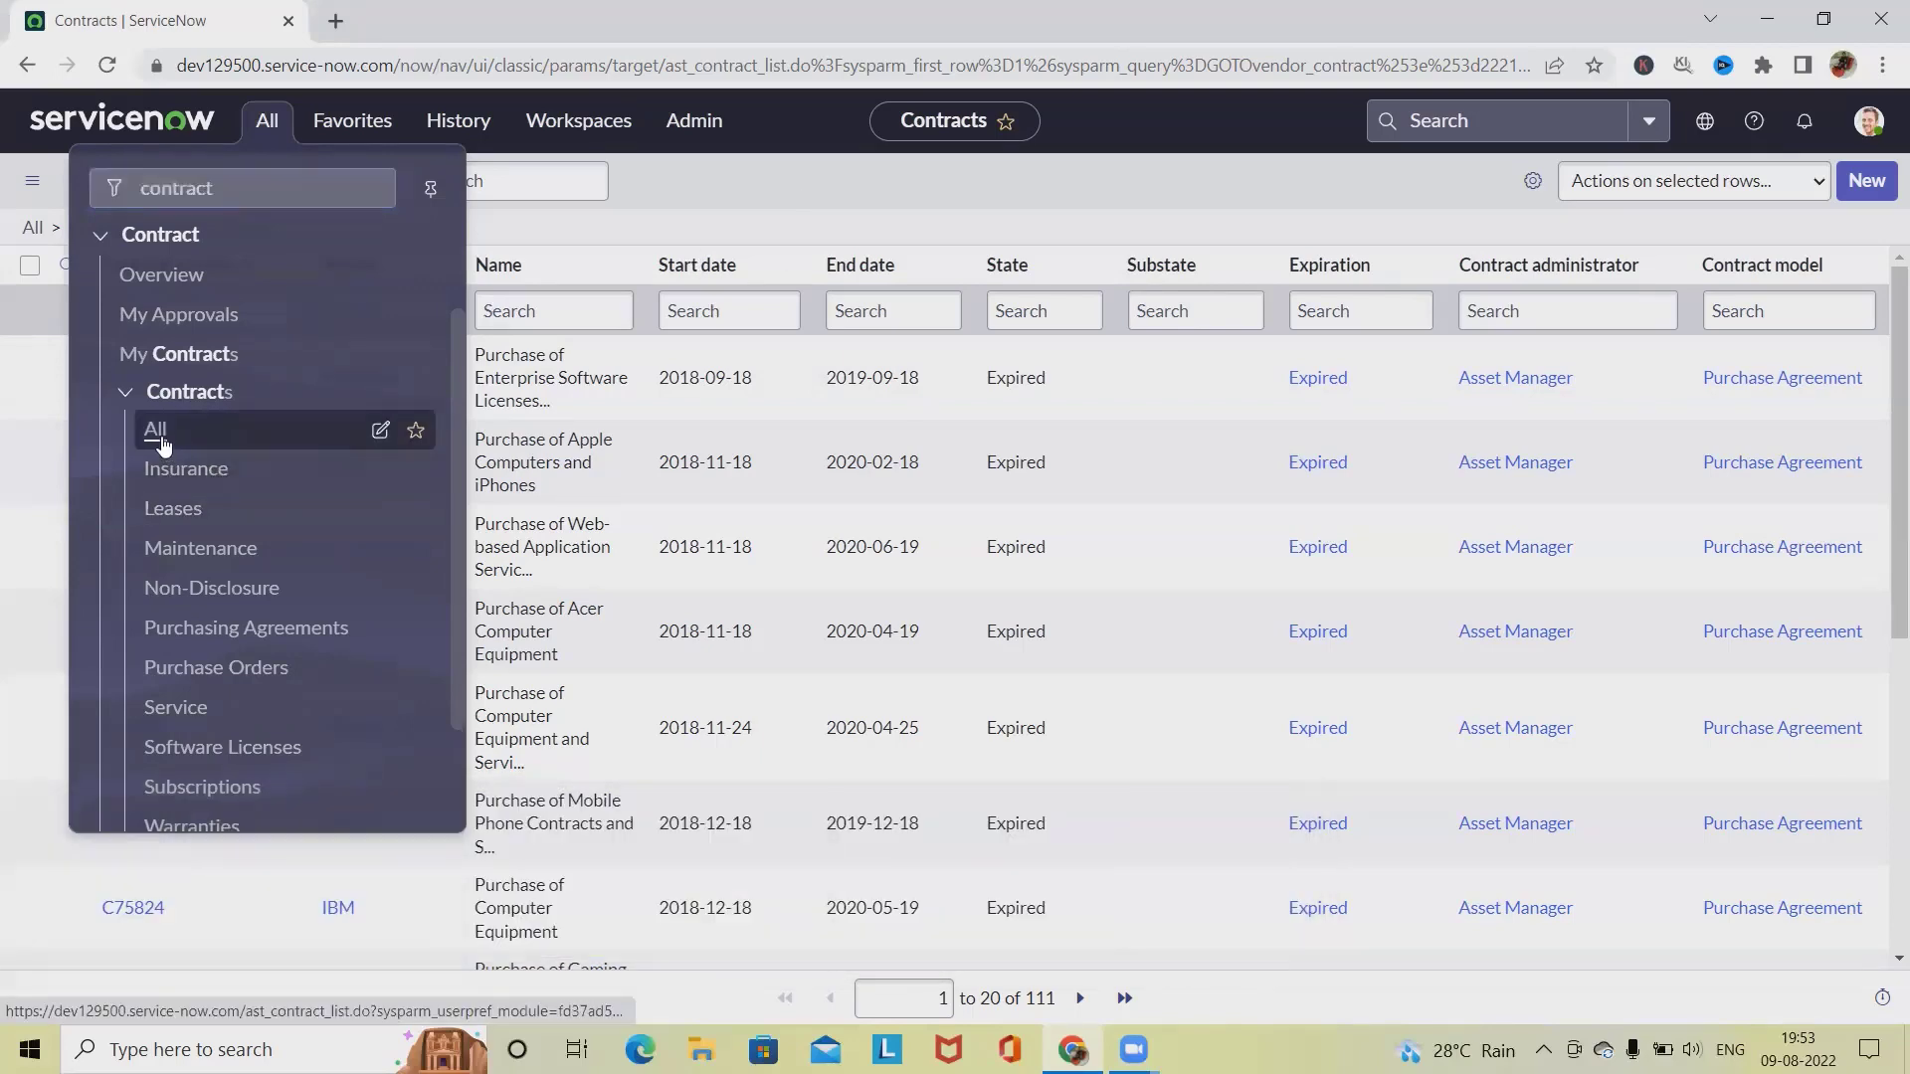
# Open contract CNTR0002200 from the Contracts > All list.
pyautogui.click(159, 434)
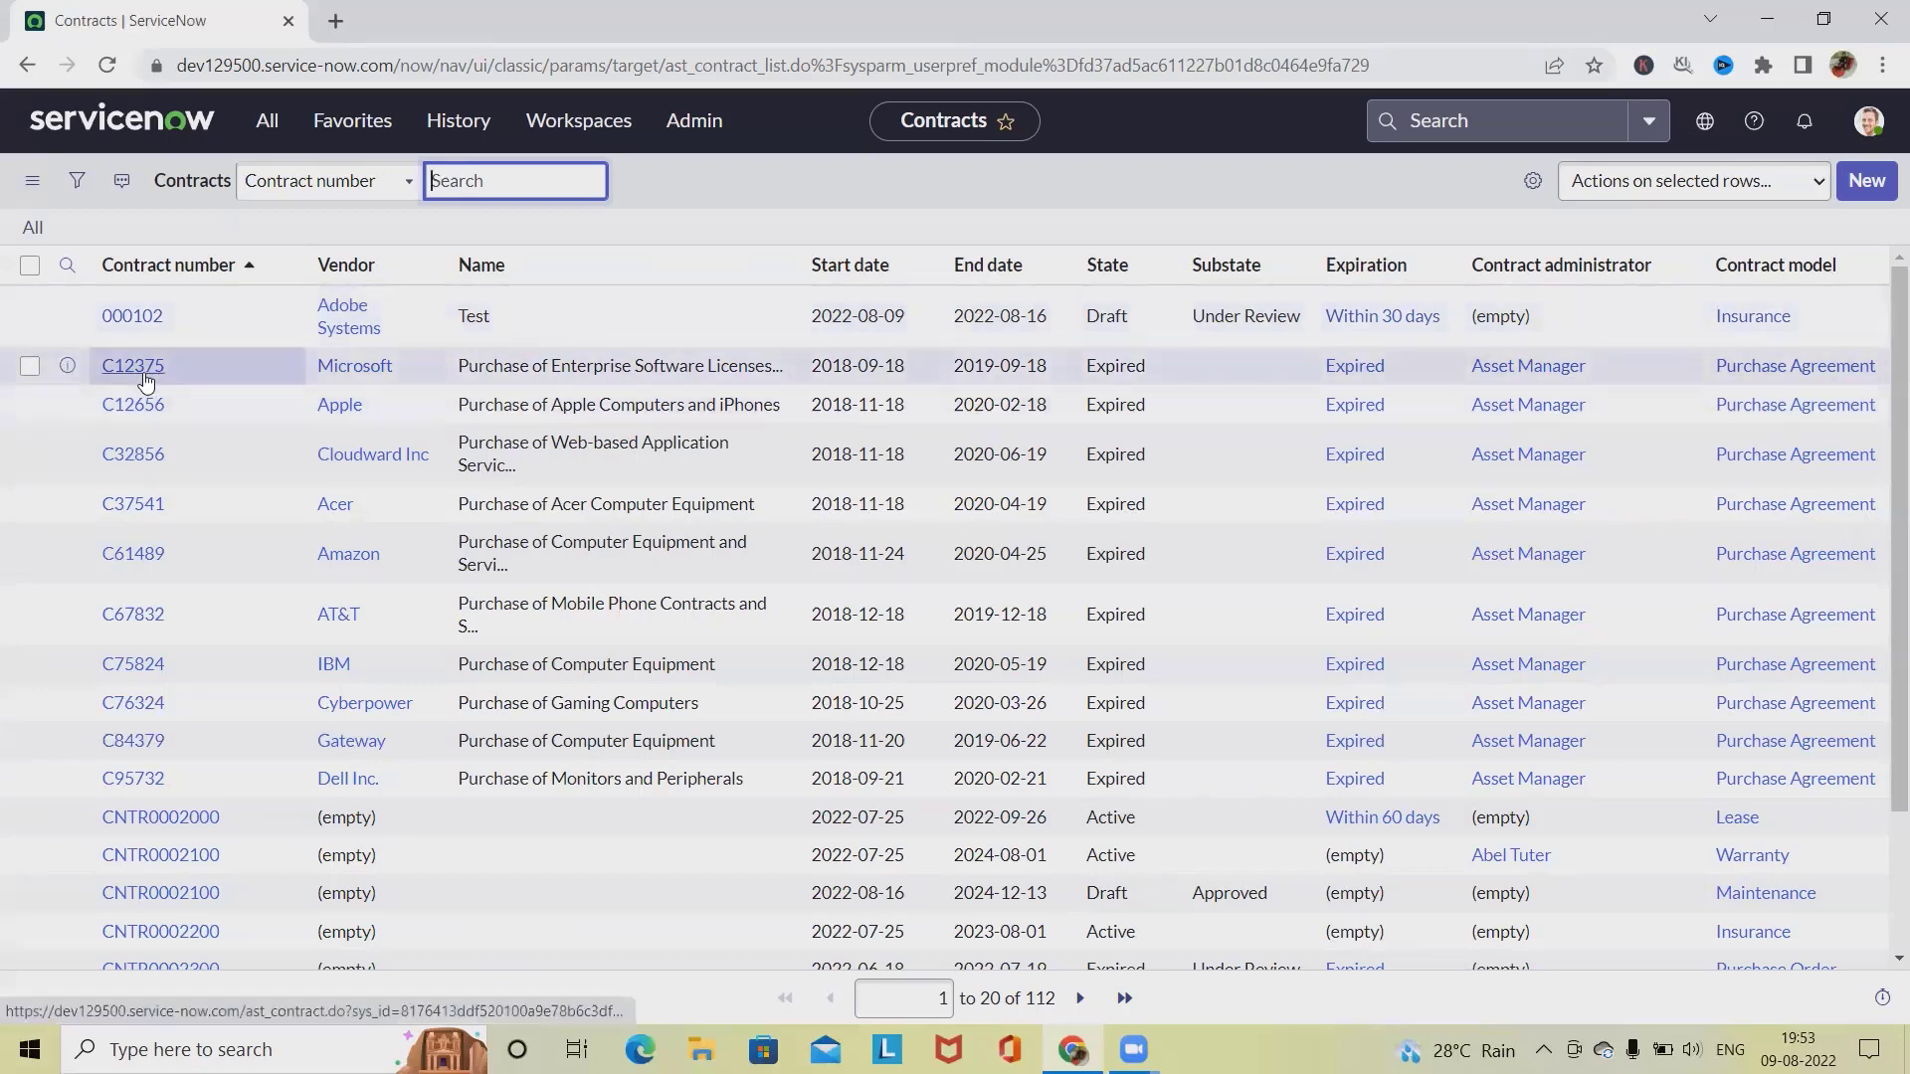
pyautogui.scroll(-2, 165, 735)
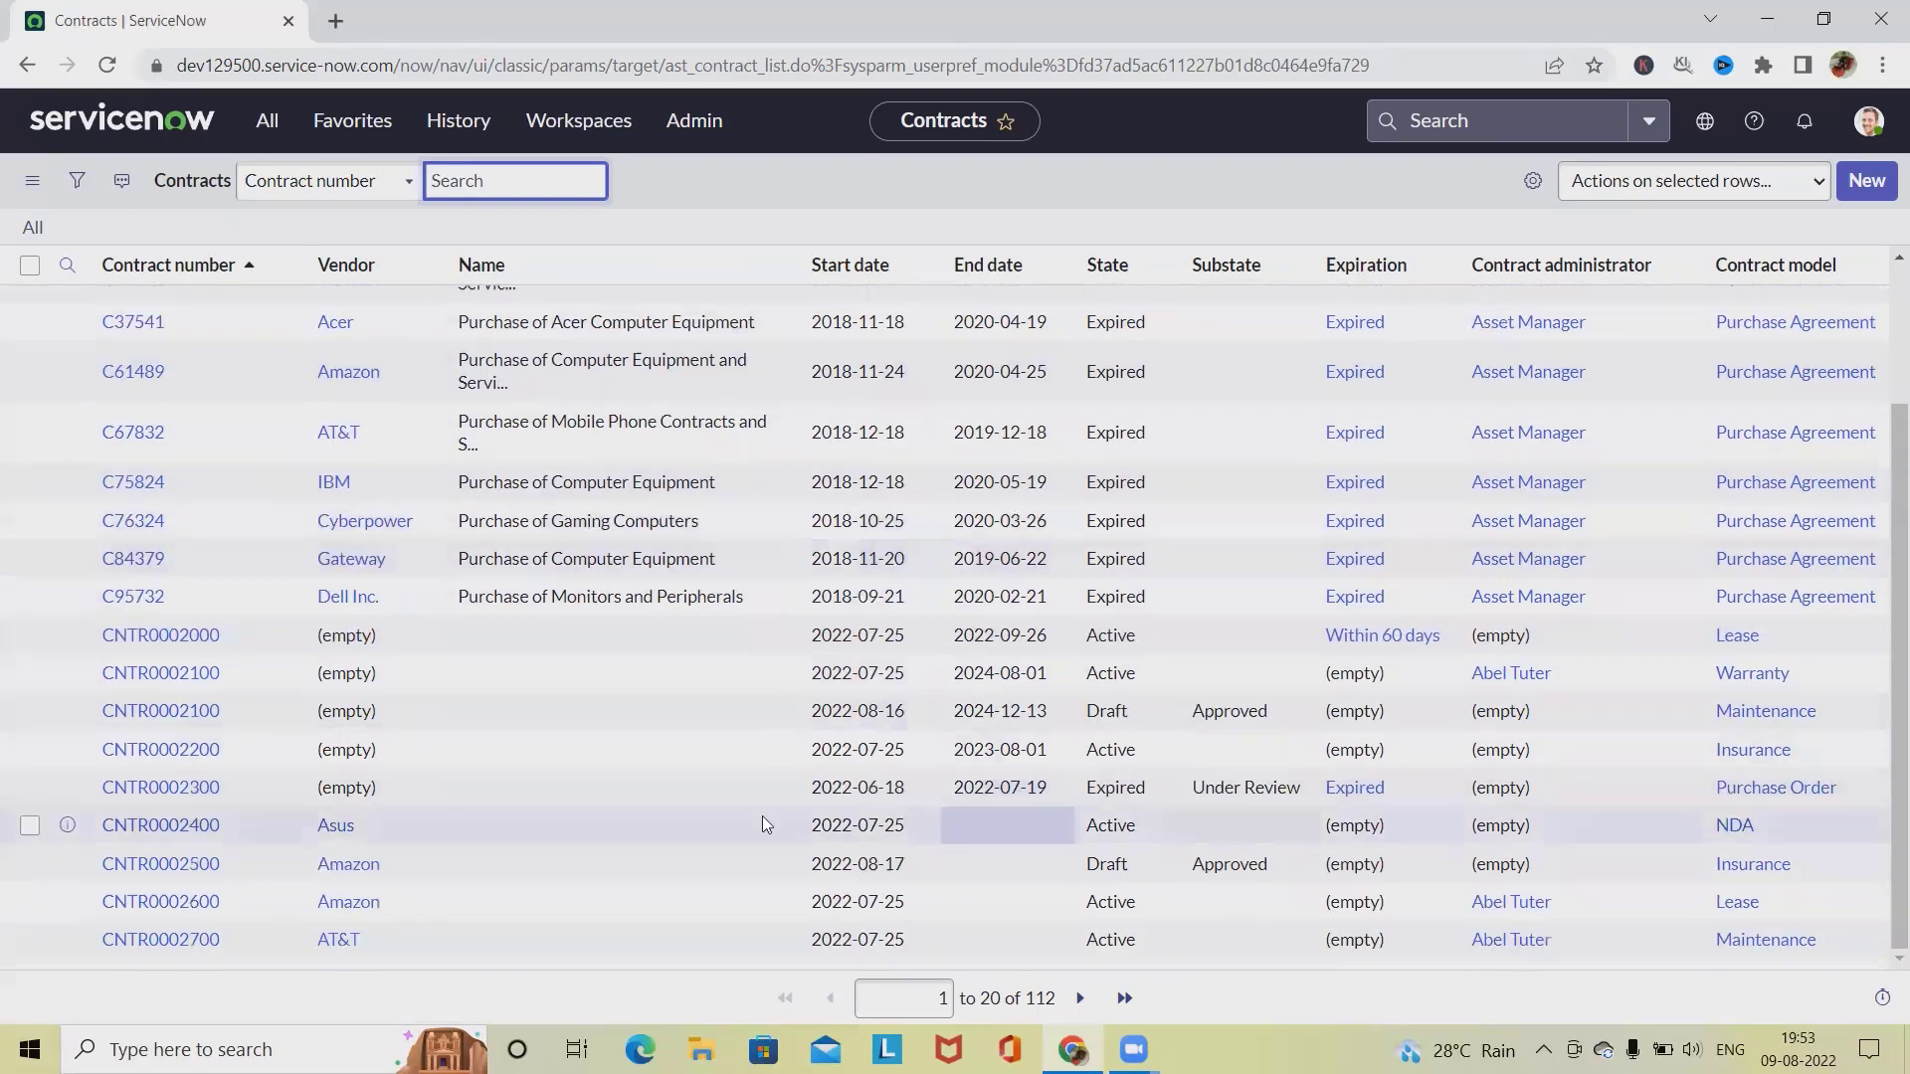
pyautogui.click(164, 759)
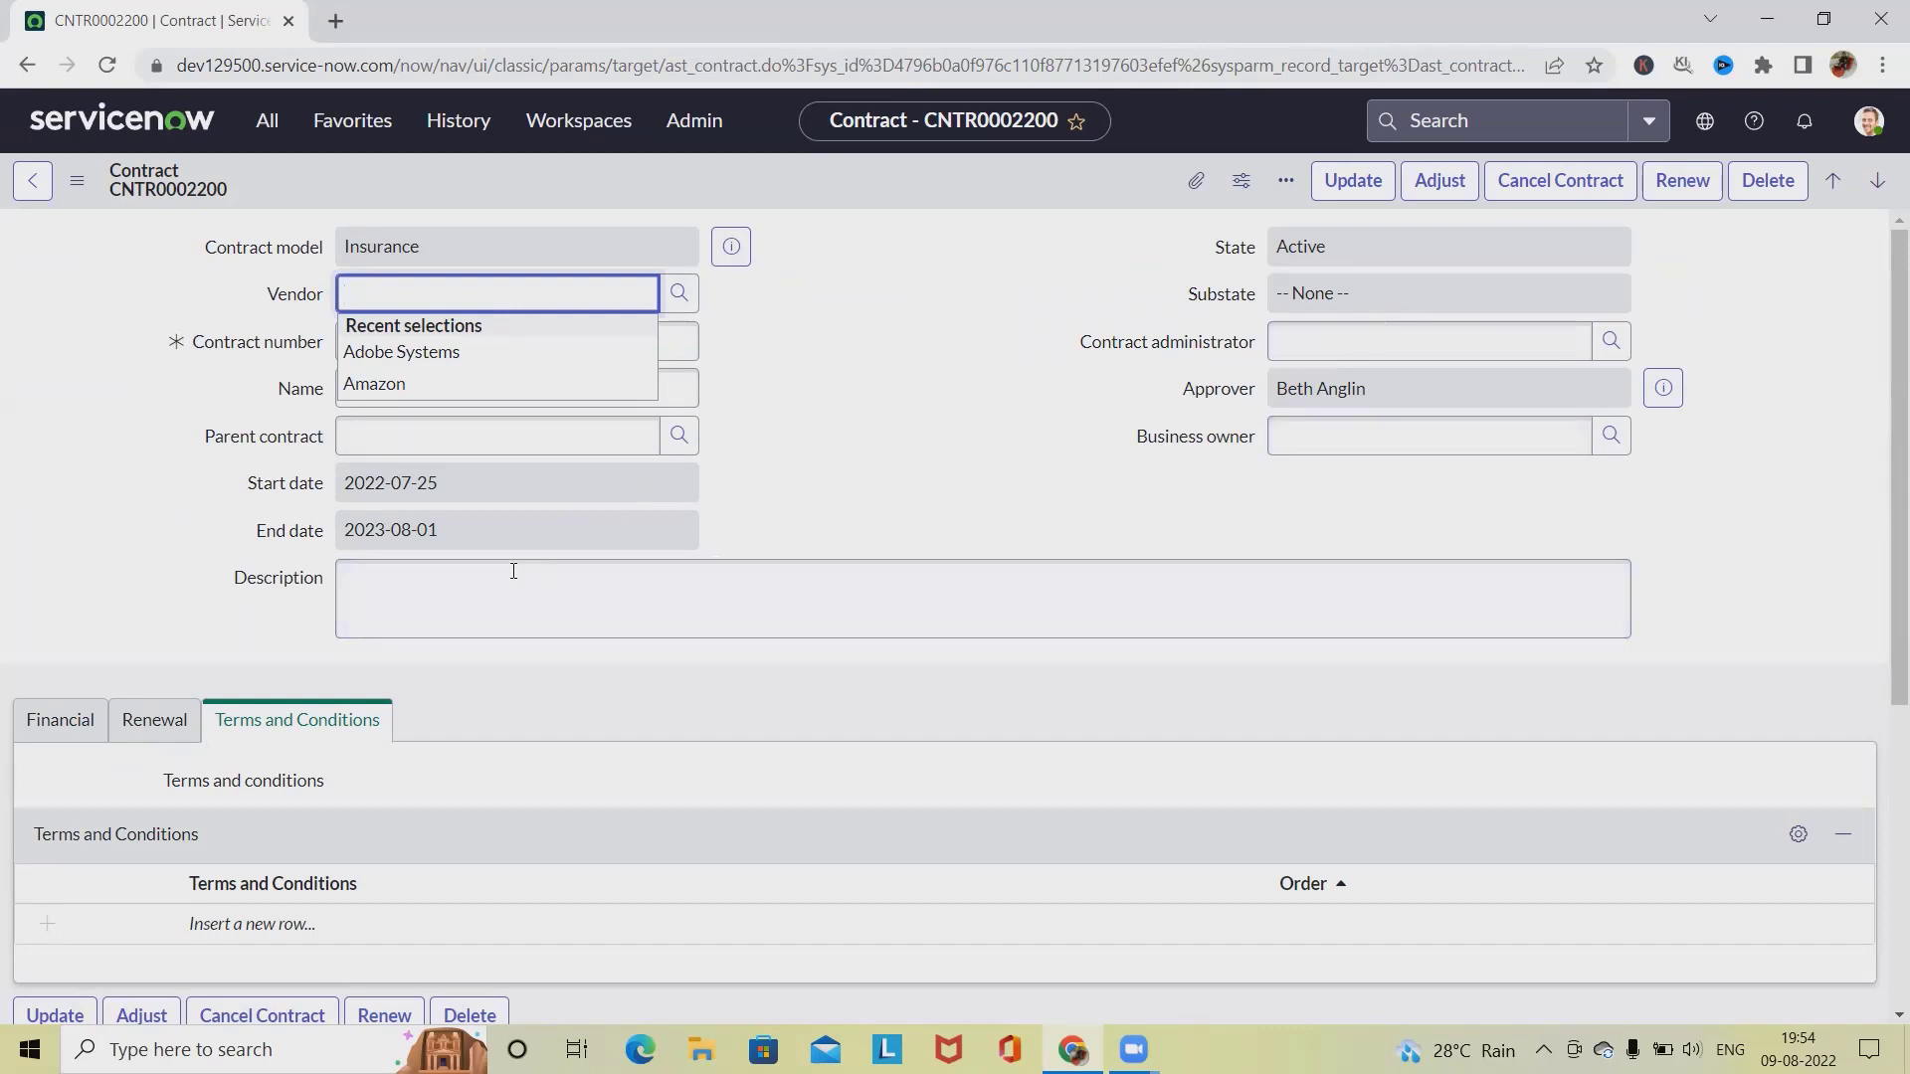
# Dismiss the vendor suggestions and open Adjust the Contract for CNTR0002200.
pyautogui.click(404, 530)
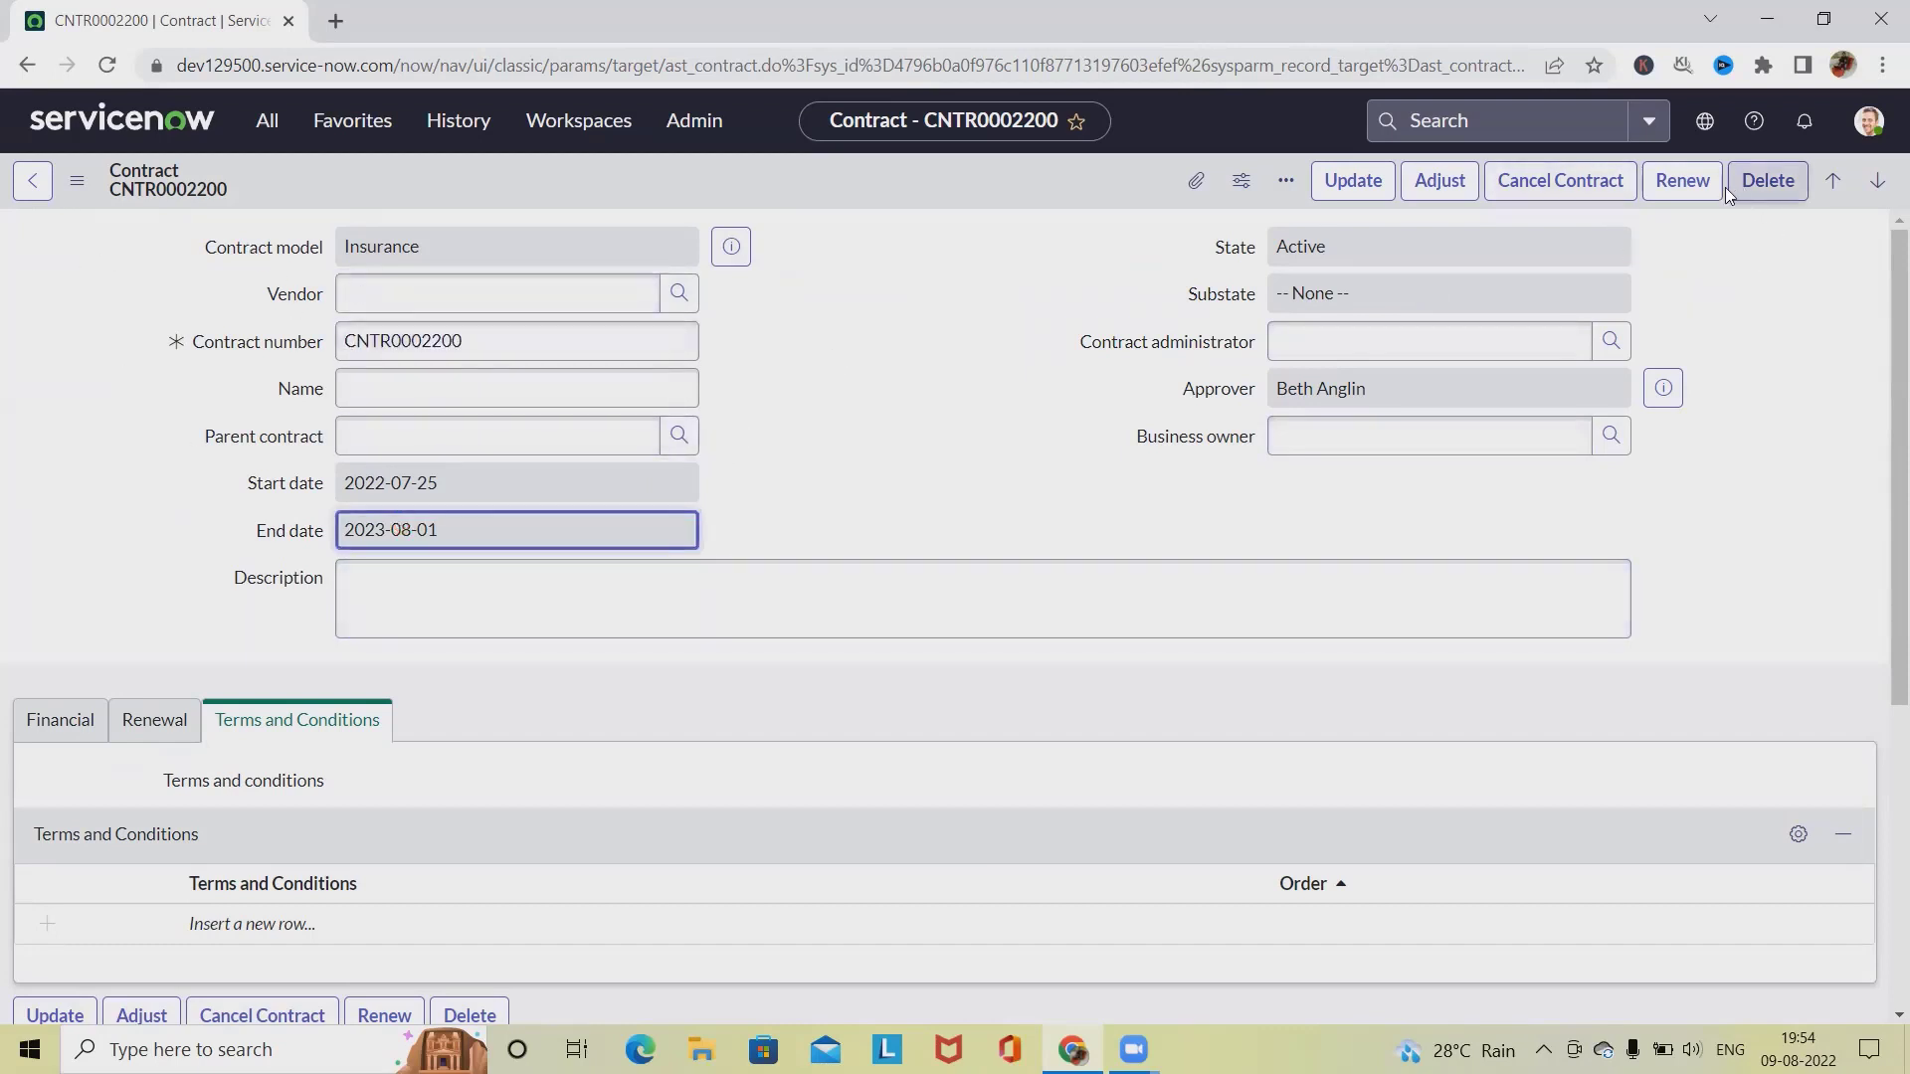
pyautogui.click(1443, 183)
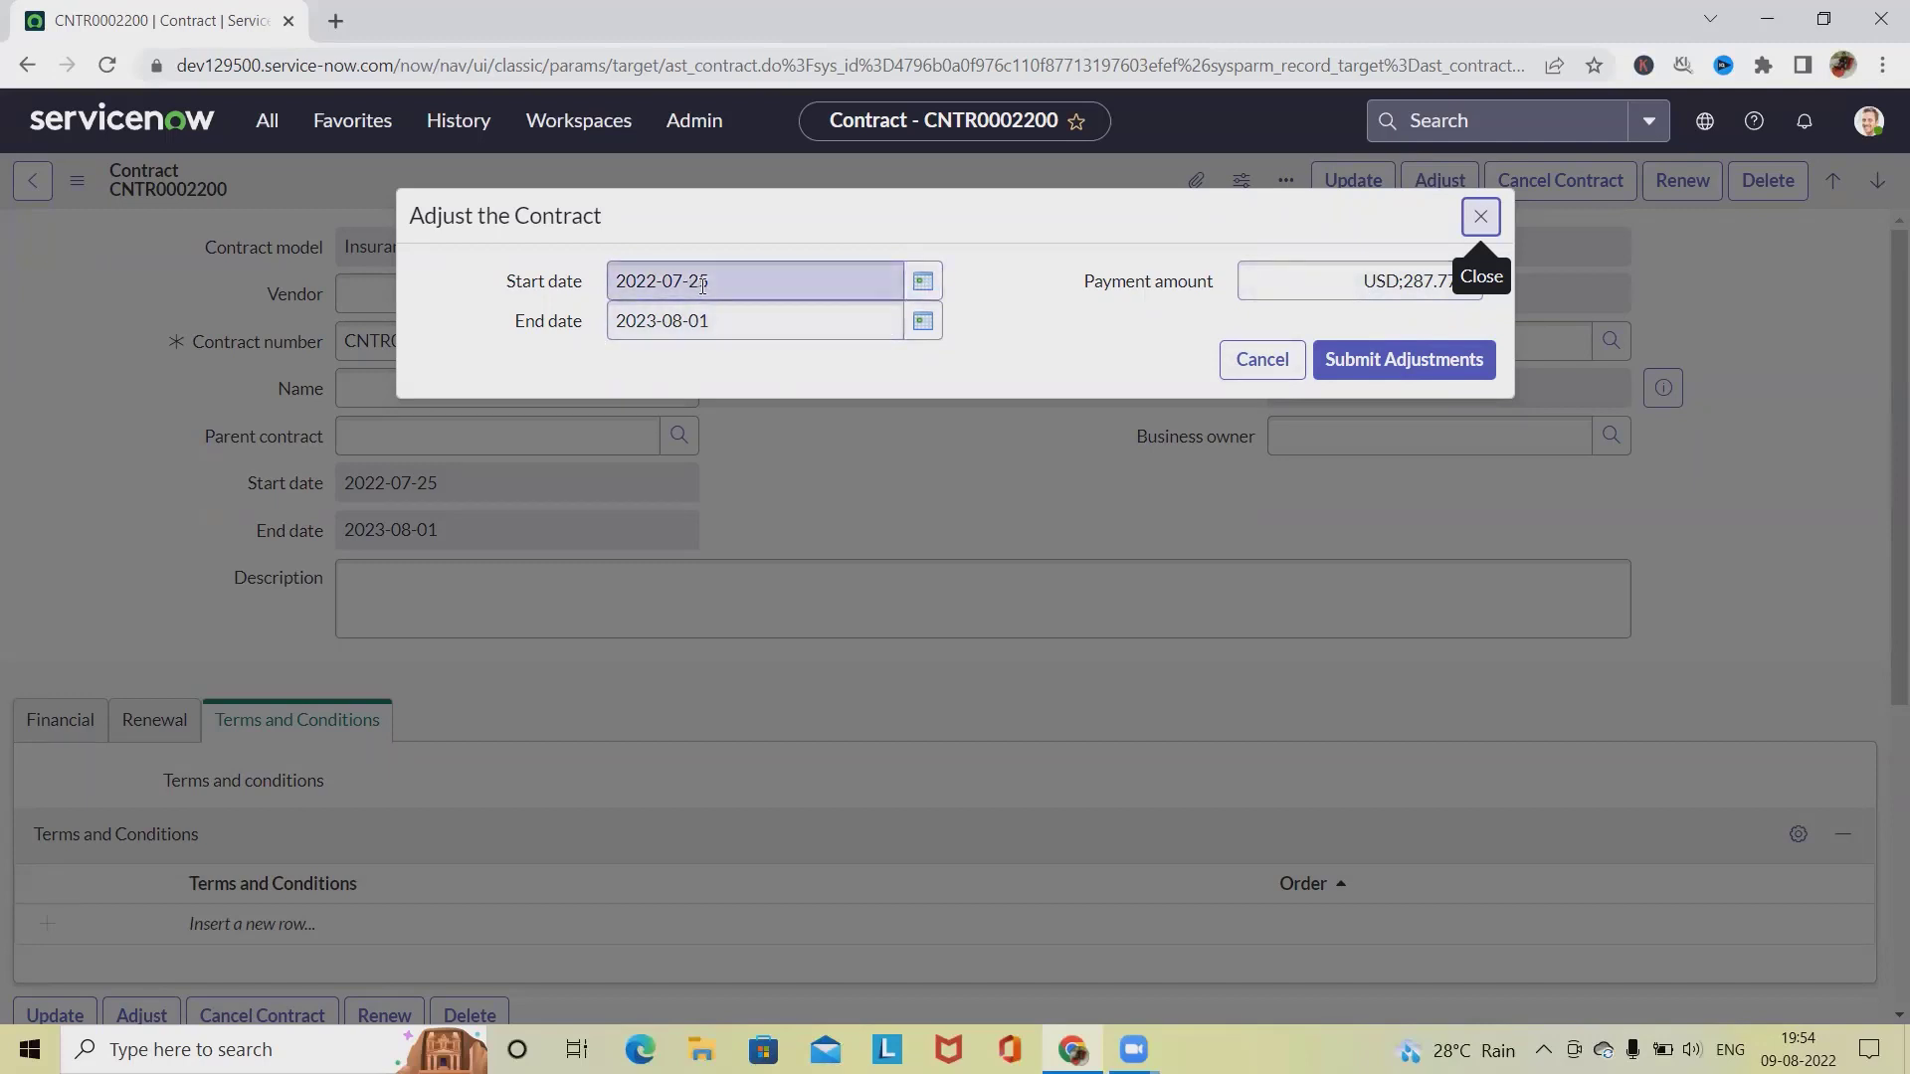
# Set end date 2023-08-31 and payment amount 297.7795, then submit the adjustments.
pyautogui.click(933, 323)
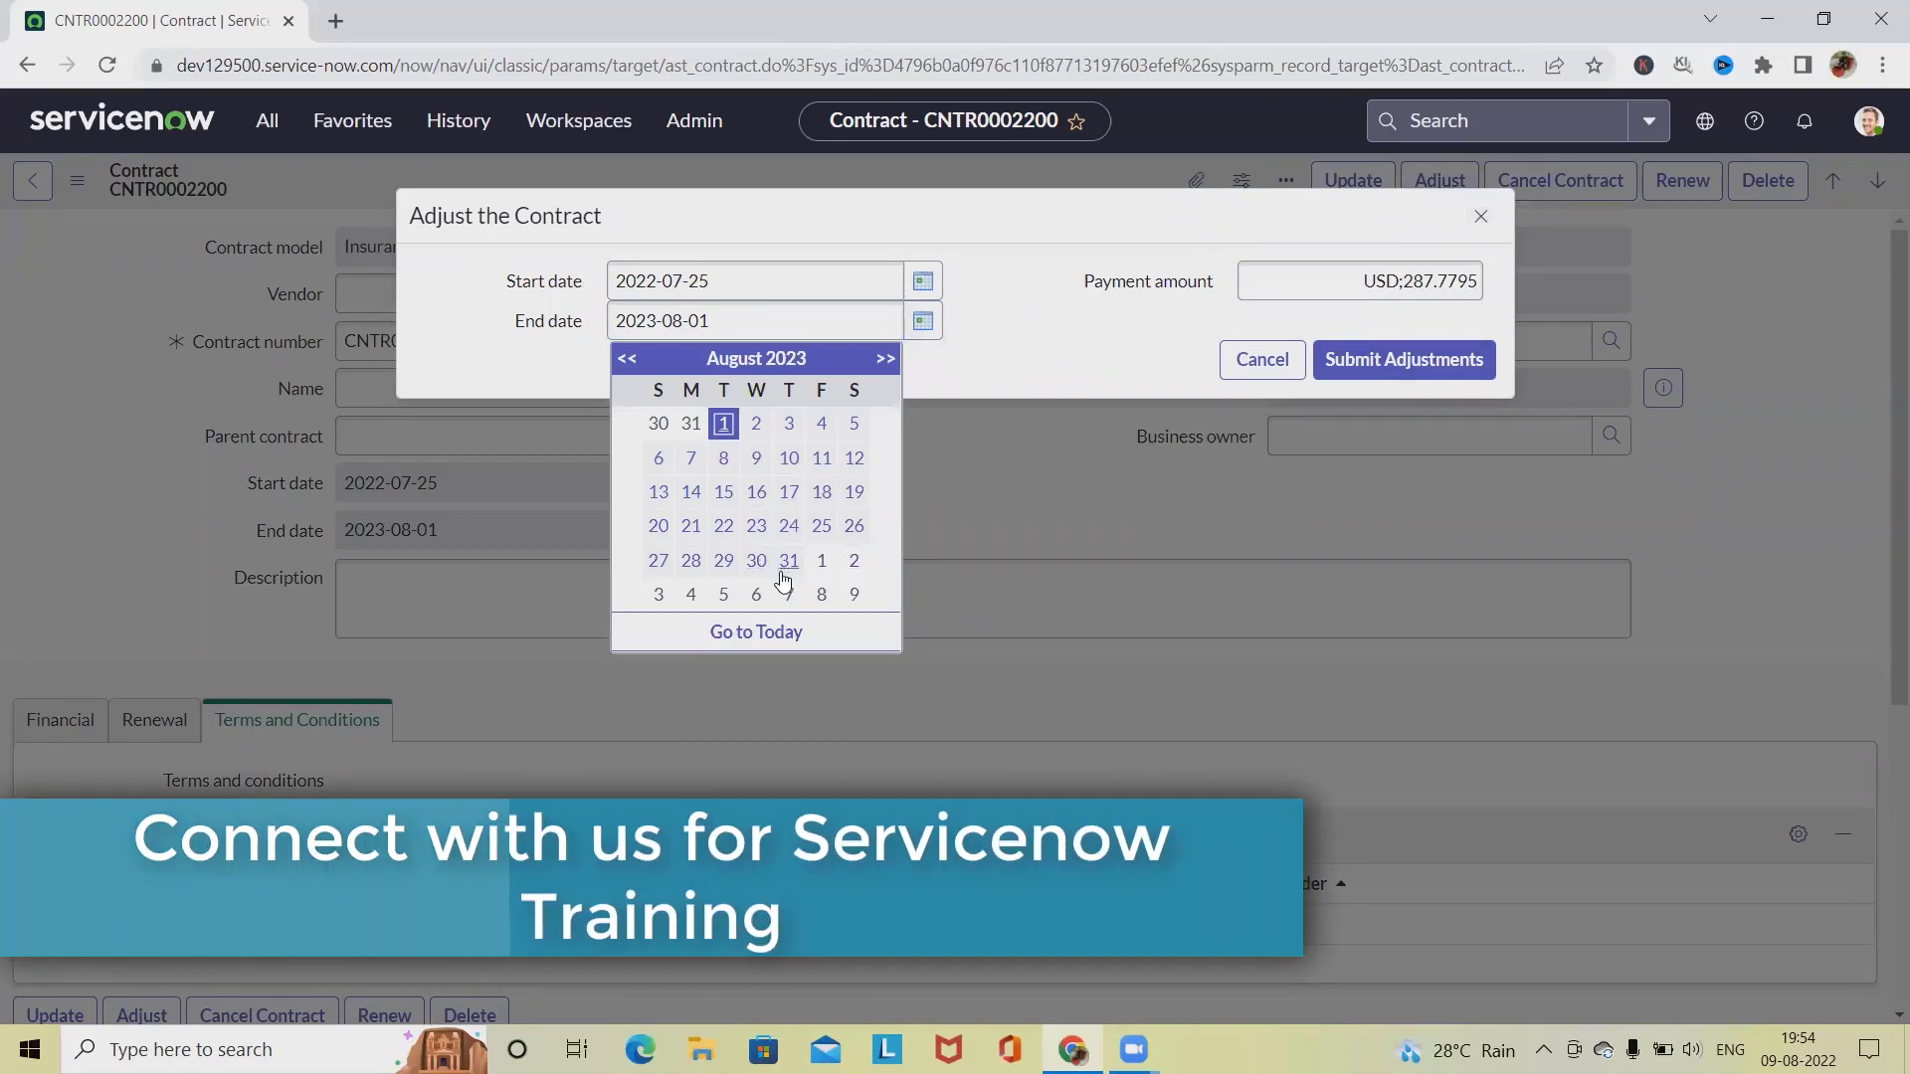
pyautogui.click(789, 562)
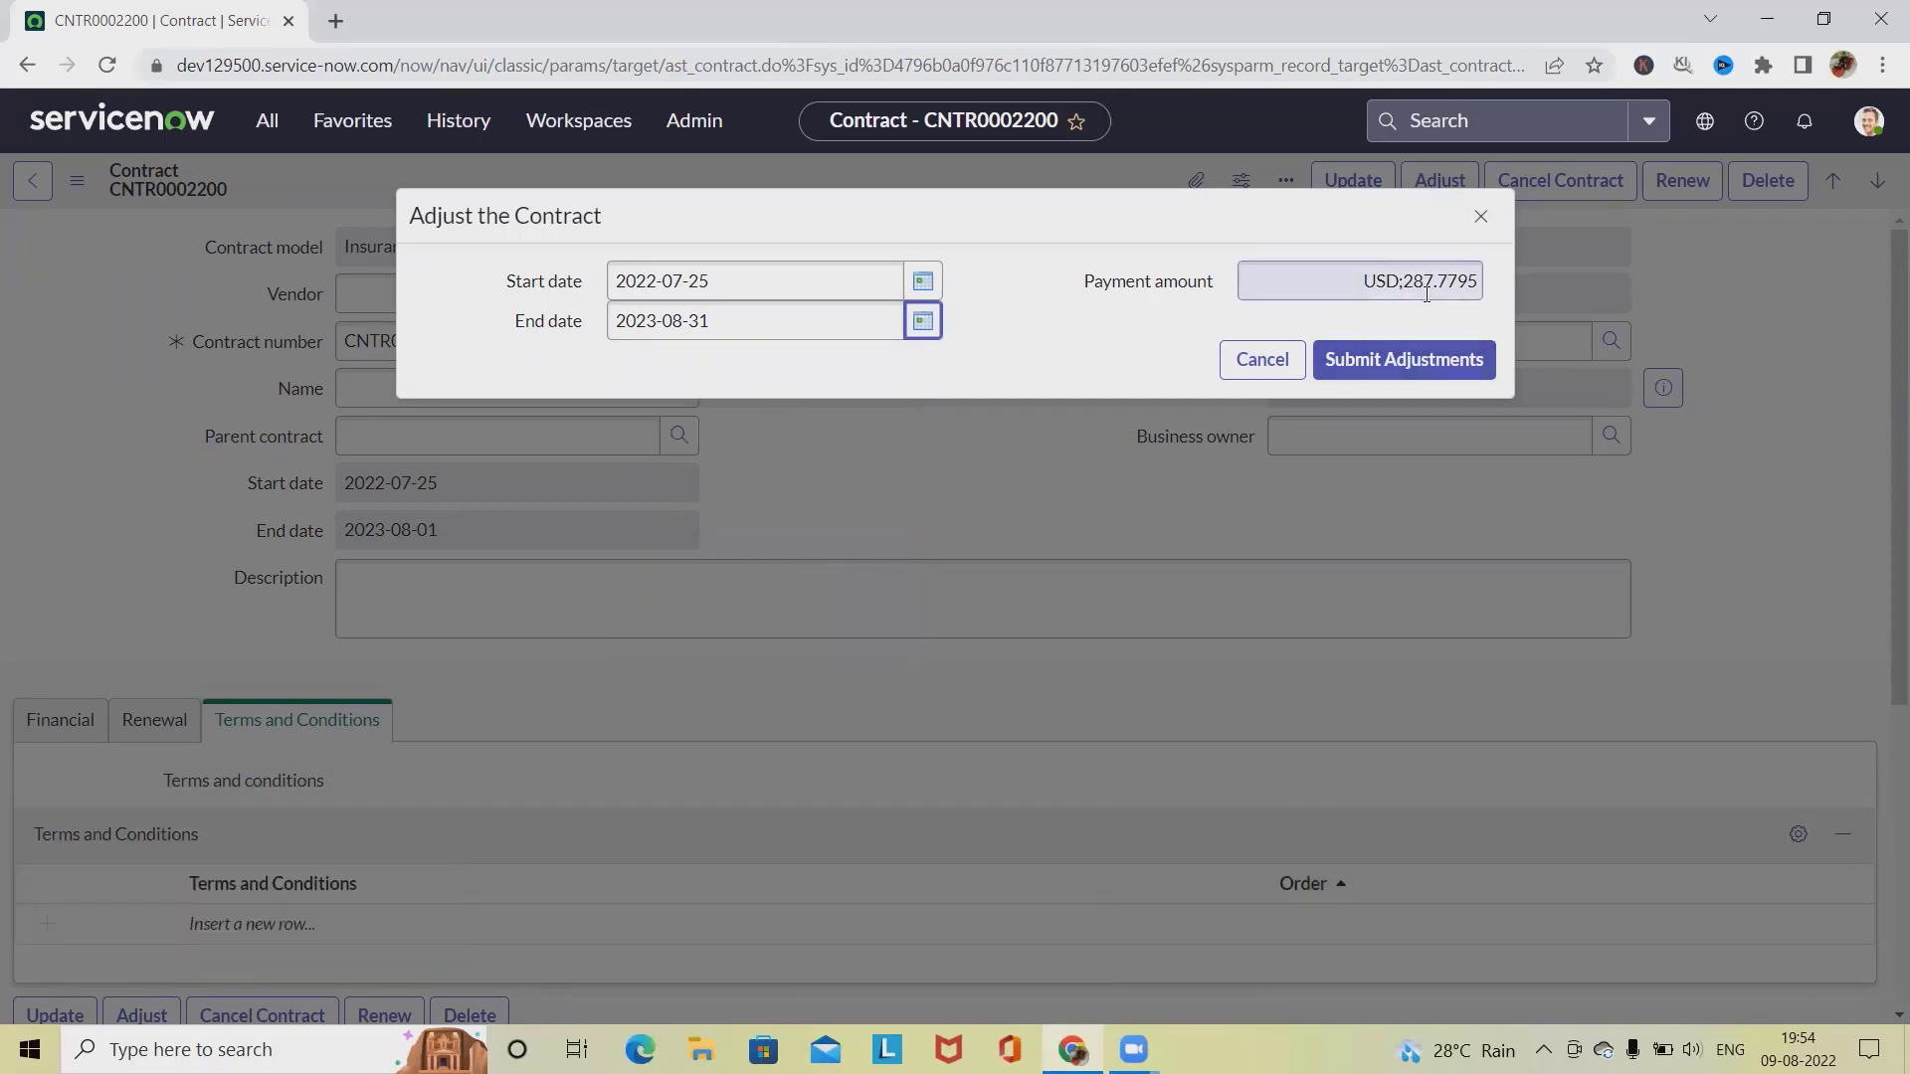
pyautogui.click(1428, 291)
pyautogui.hotkey('ctrl', 'a')
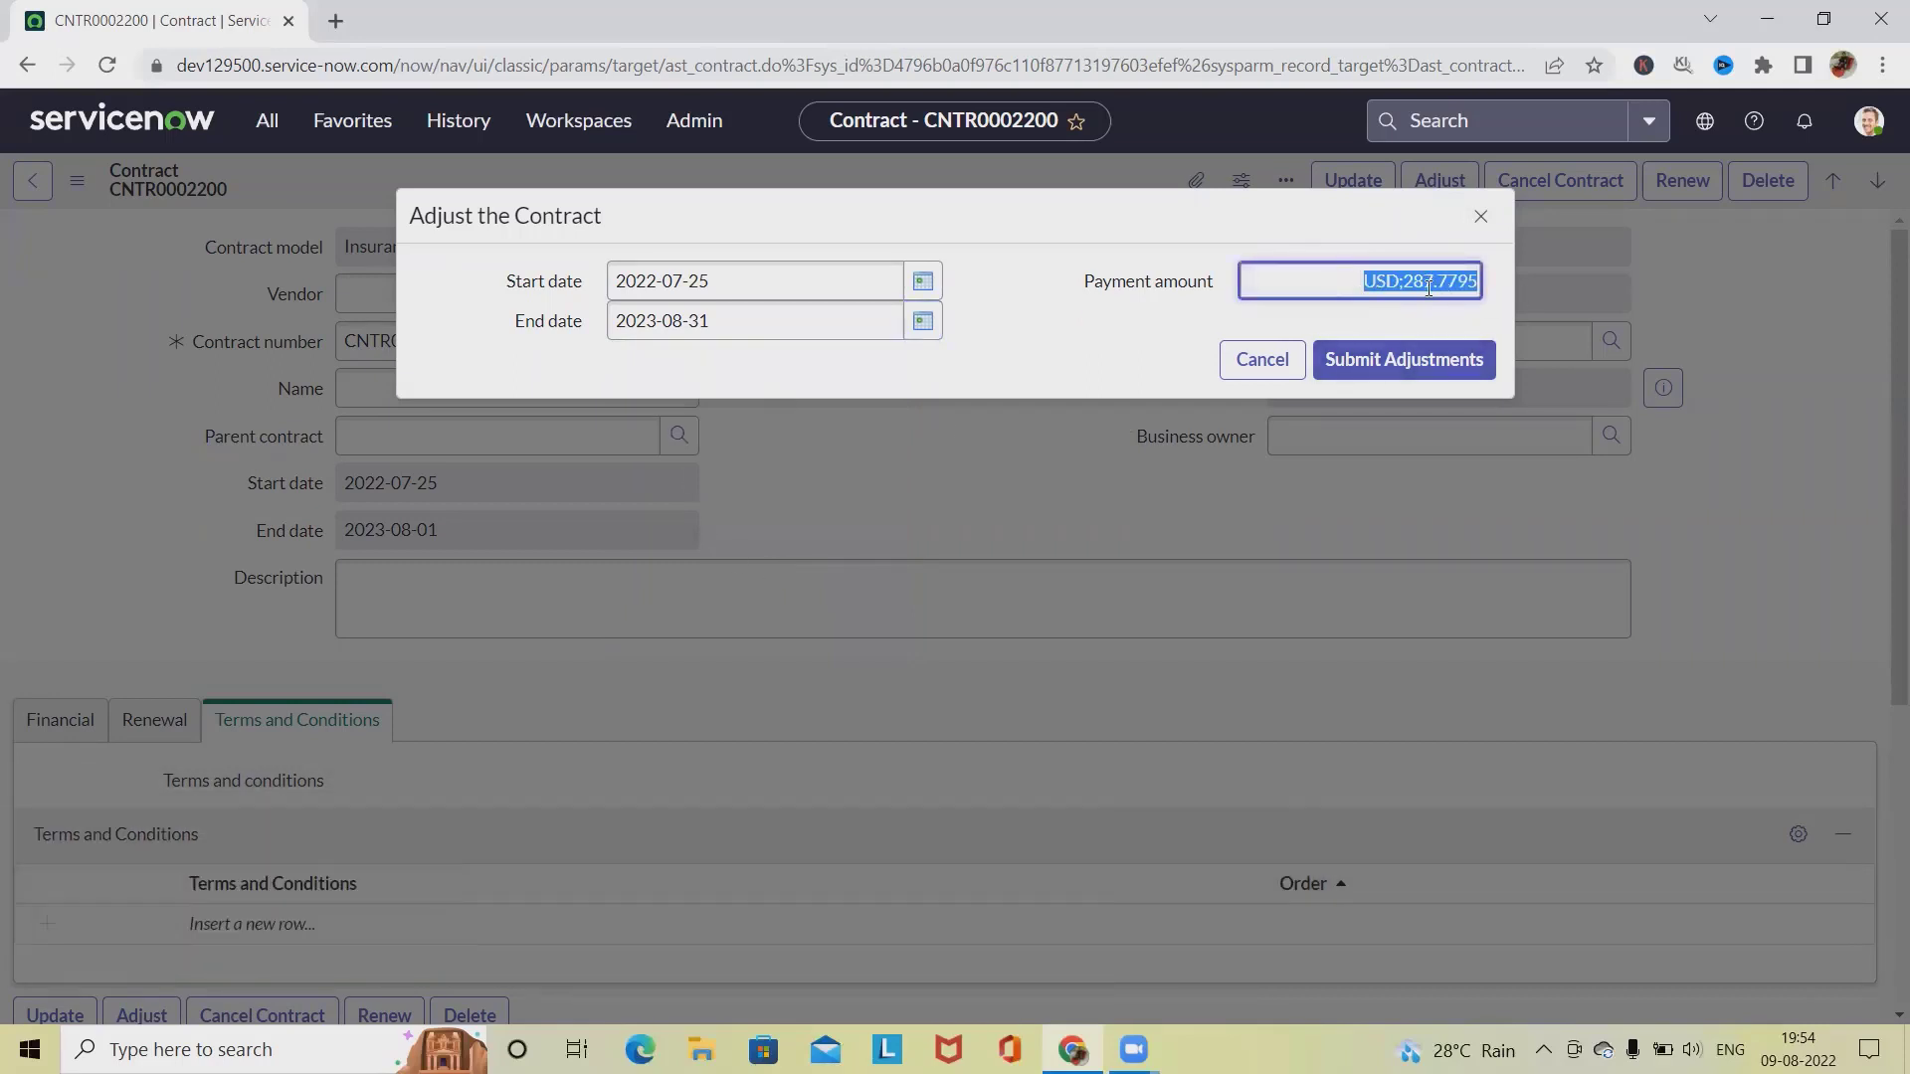
pyautogui.click(1427, 288)
pyautogui.hotkey('ctrl', 'a')
pyautogui.click(1430, 281)
pyautogui.press('BackSpace')
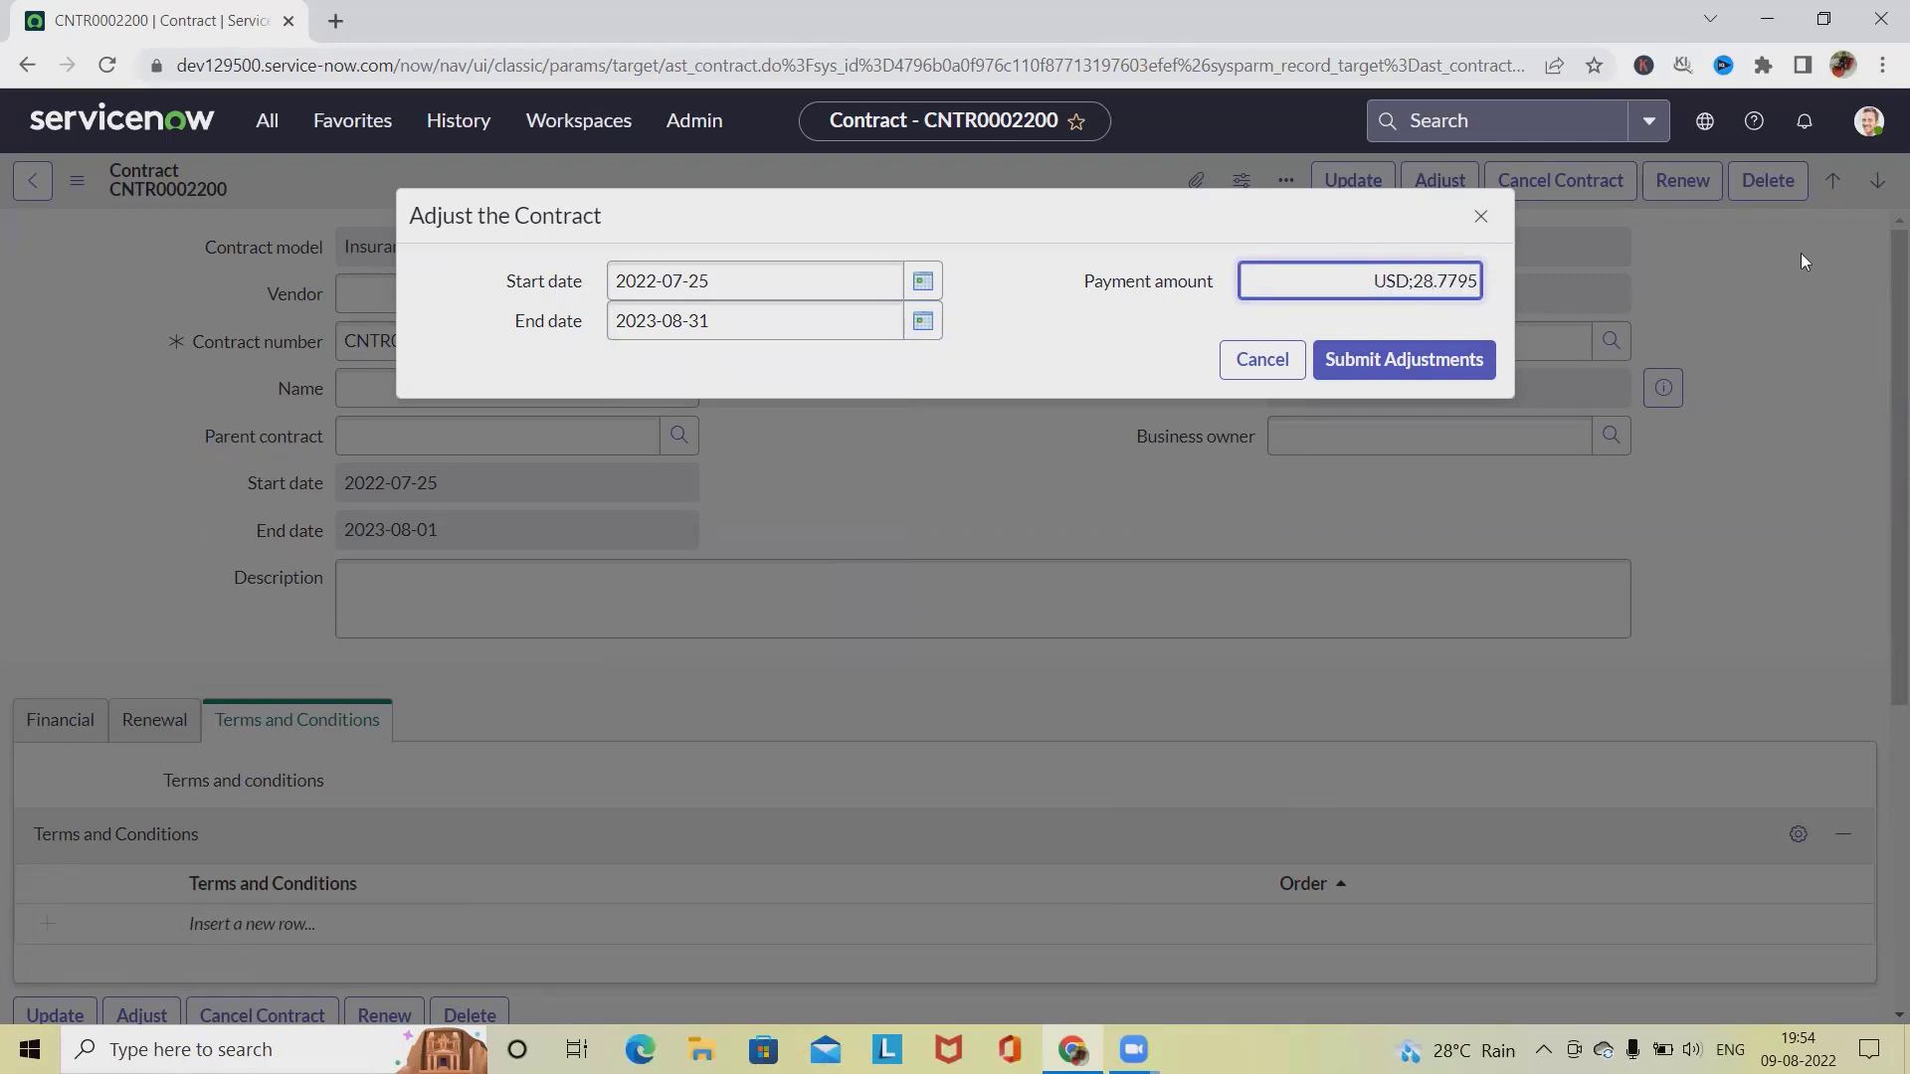
pyautogui.press('BackSpace')
pyautogui.write('97')
pyautogui.click(1411, 363)
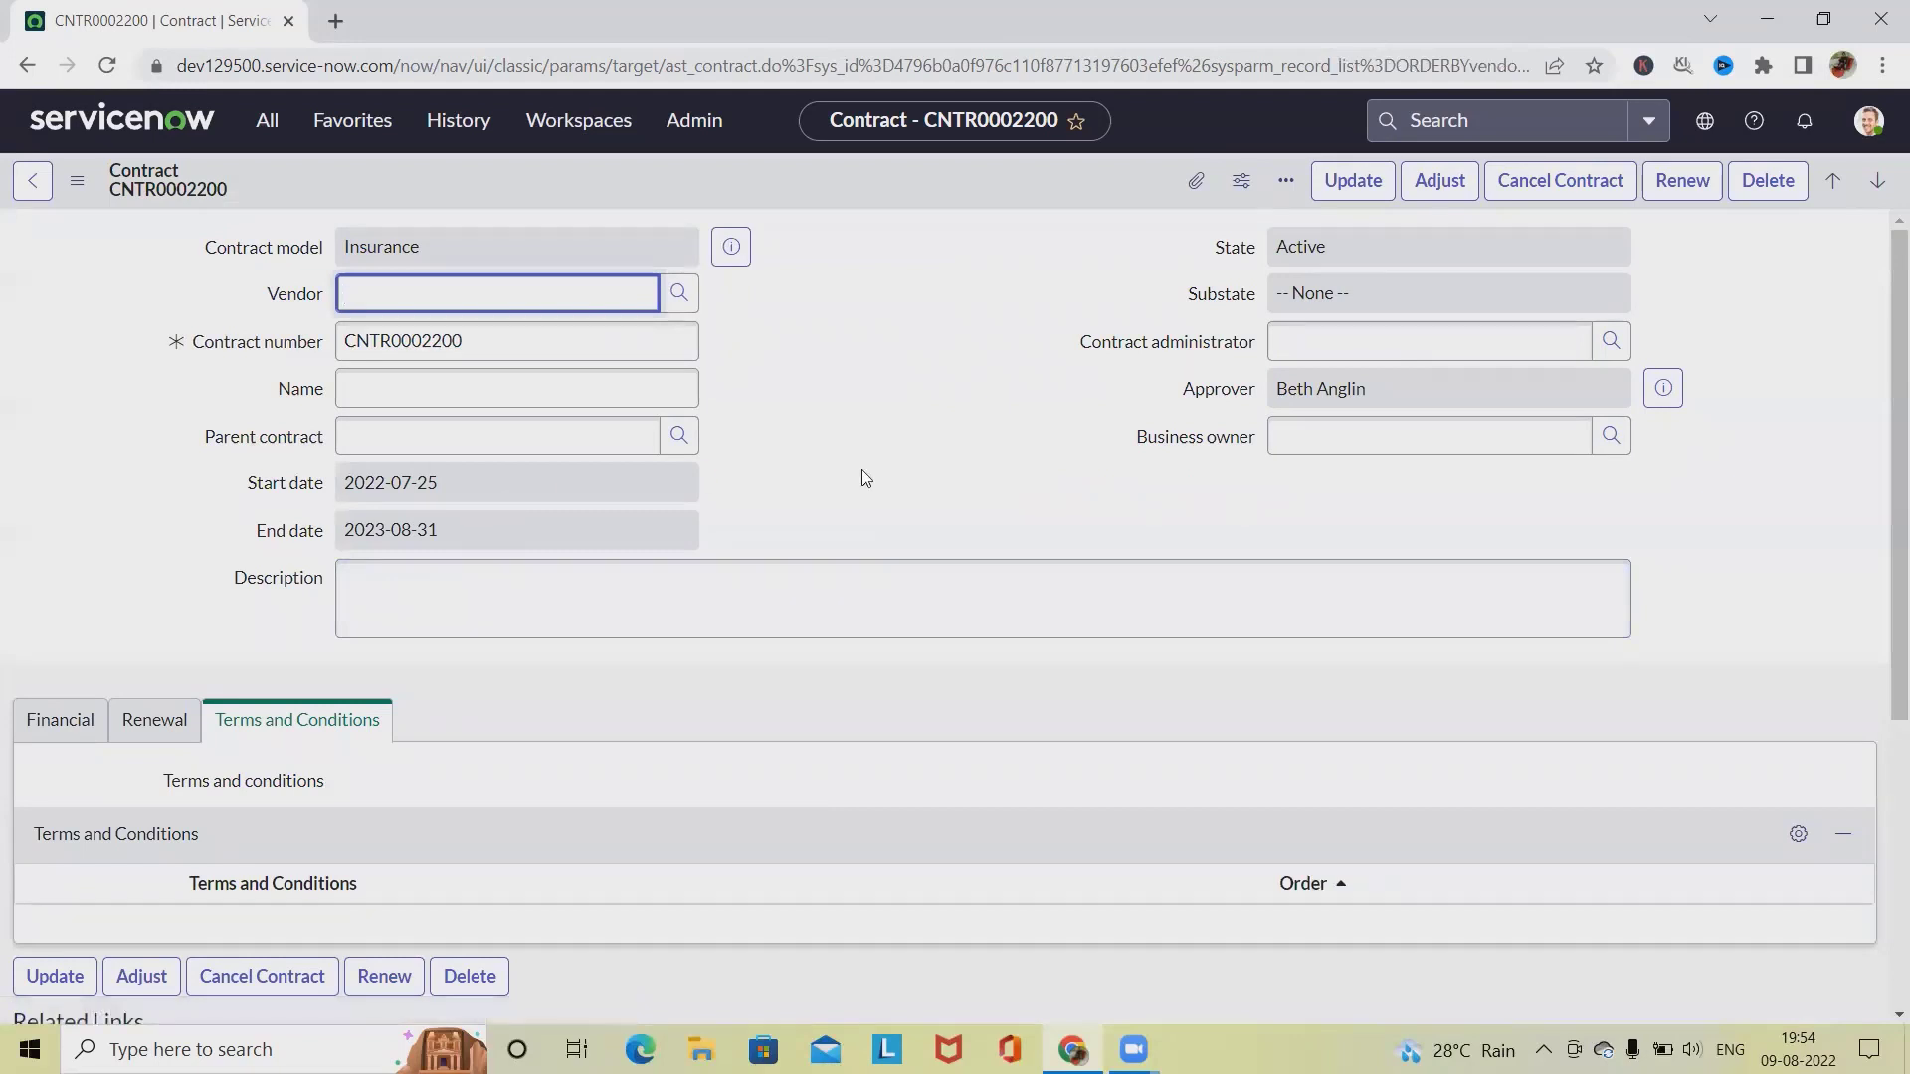
# View the Contract History entry for the prior 2022-07-25 to 2023-08-01 term.
pyautogui.scroll(-5, 941, 567)
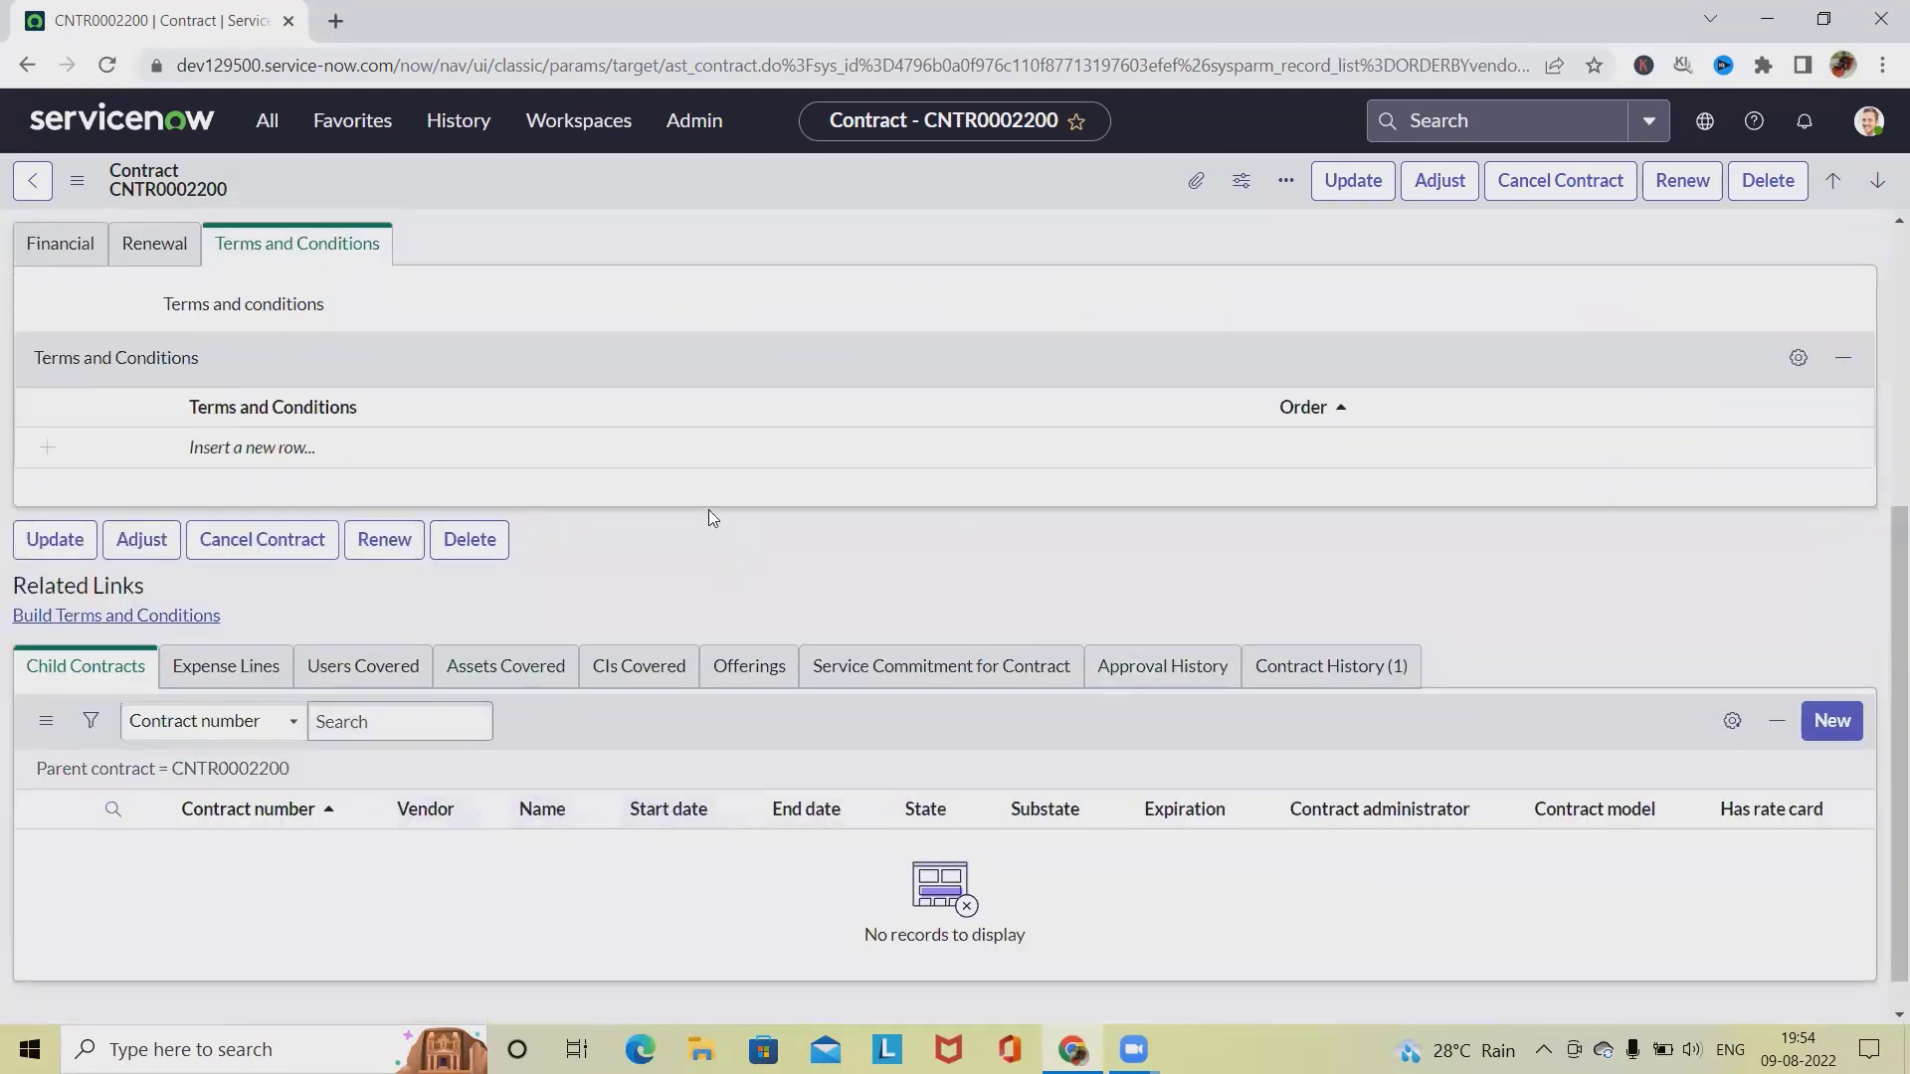
pyautogui.click(1339, 668)
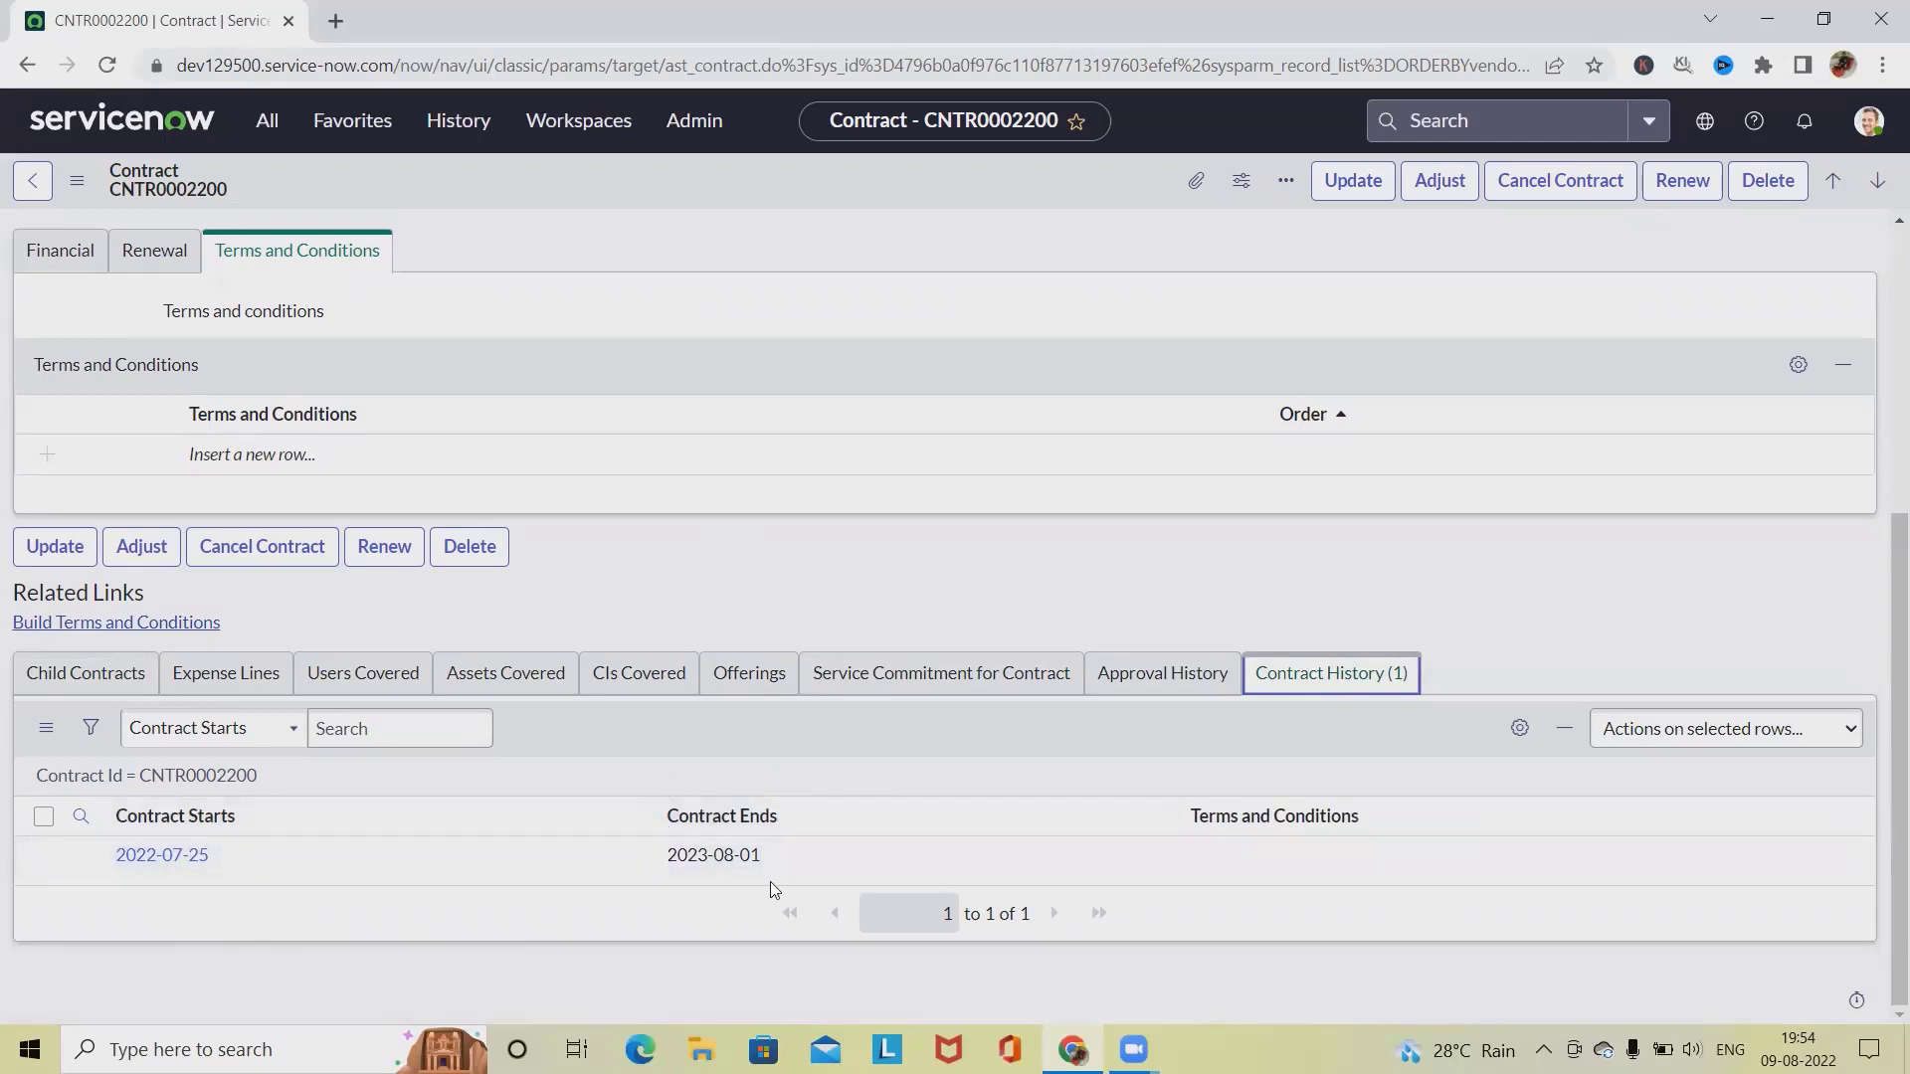
pyautogui.scroll(5, 796, 698)
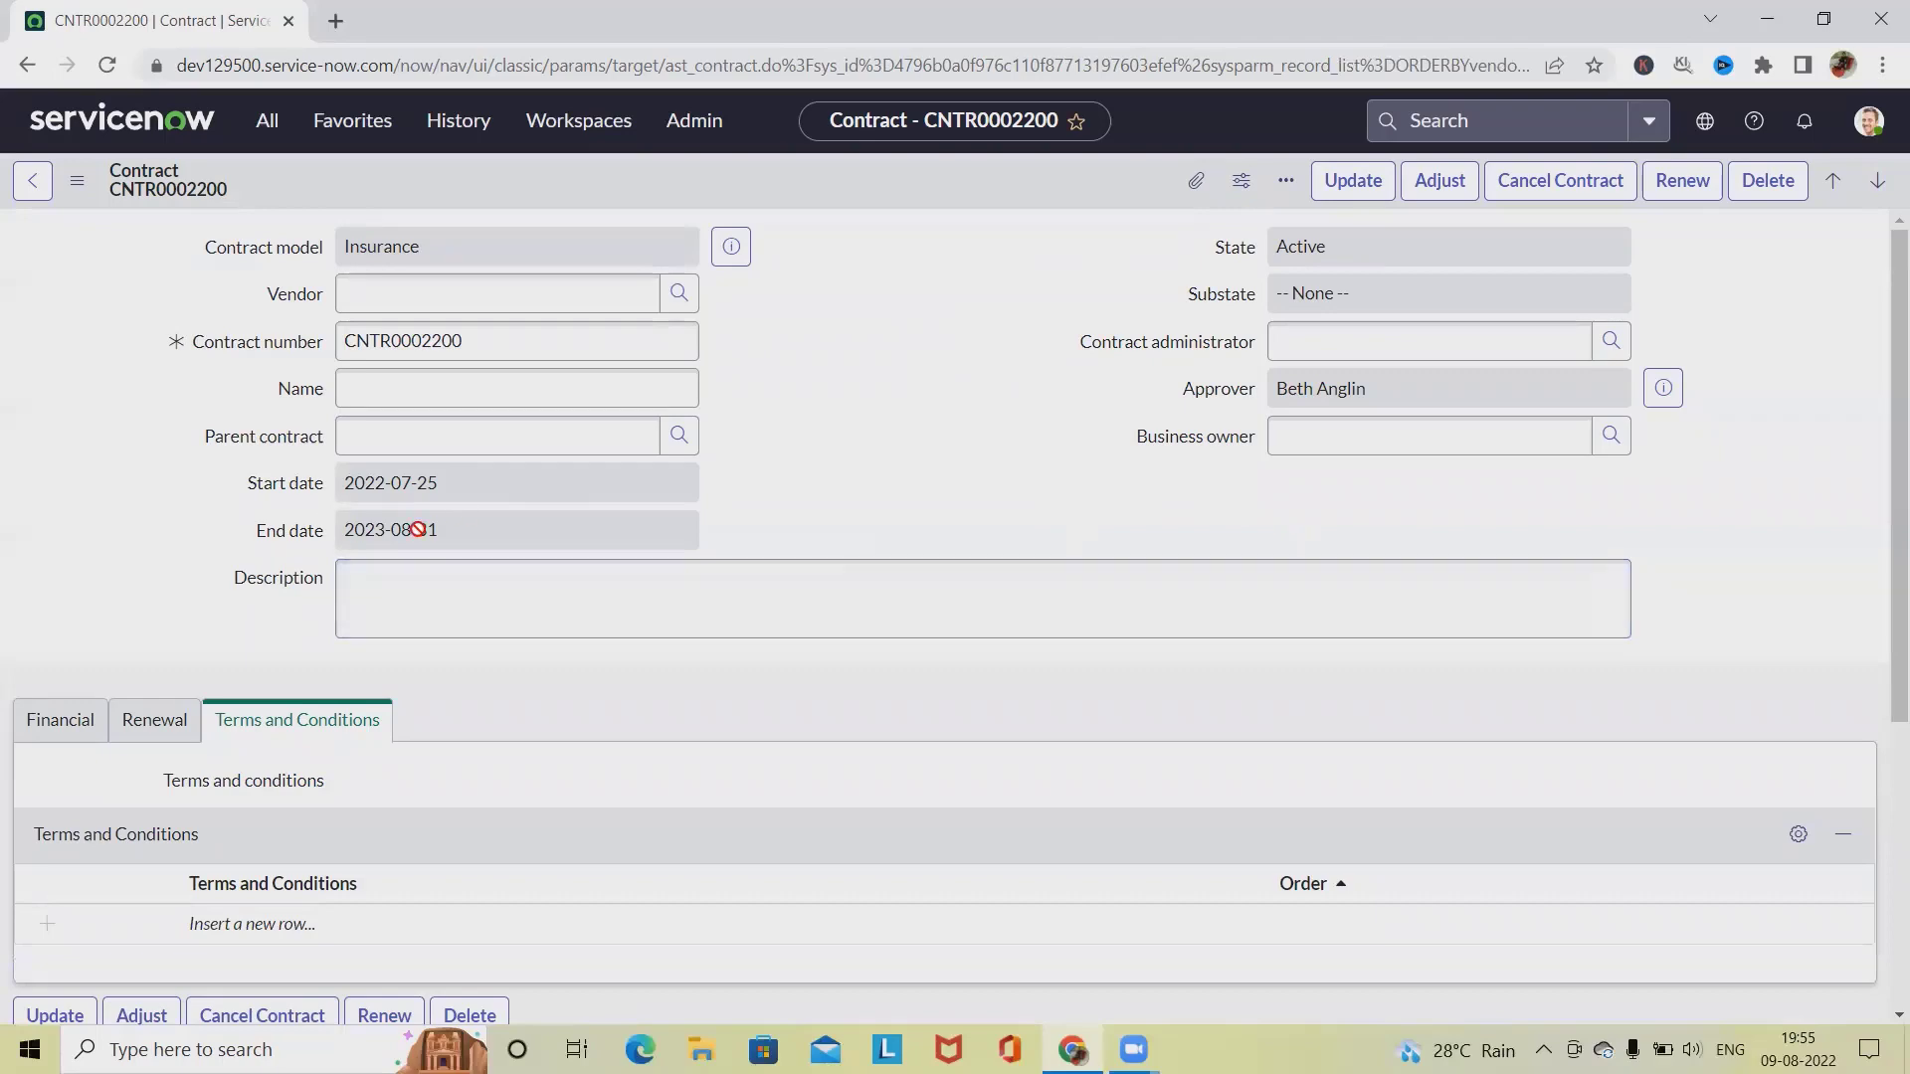
# Review the Financial tab: payment 297.7795, 7.75% sales tax, total $320.86.
pyautogui.click(60, 721)
pyautogui.scroll(-1, 327, 667)
pyautogui.scroll(-3, 484, 628)
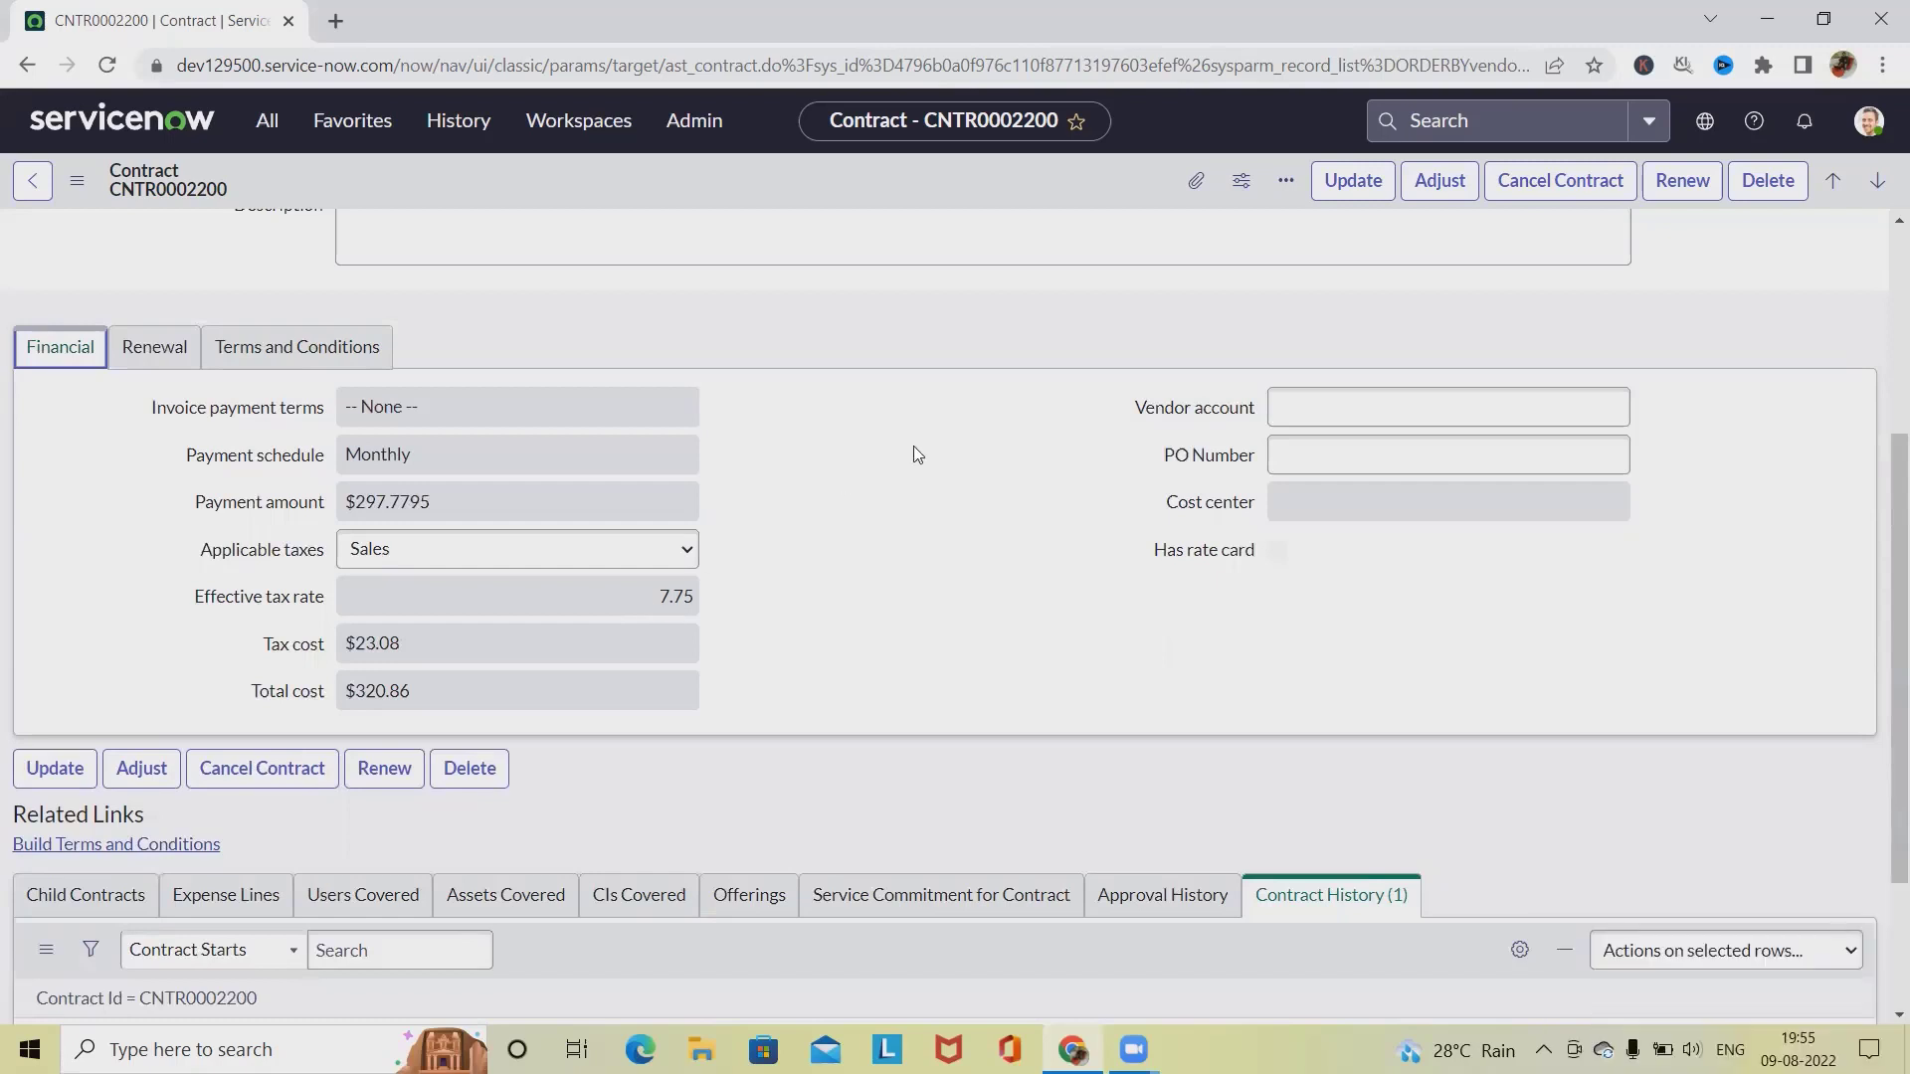
pyautogui.scroll(-2, 1094, 647)
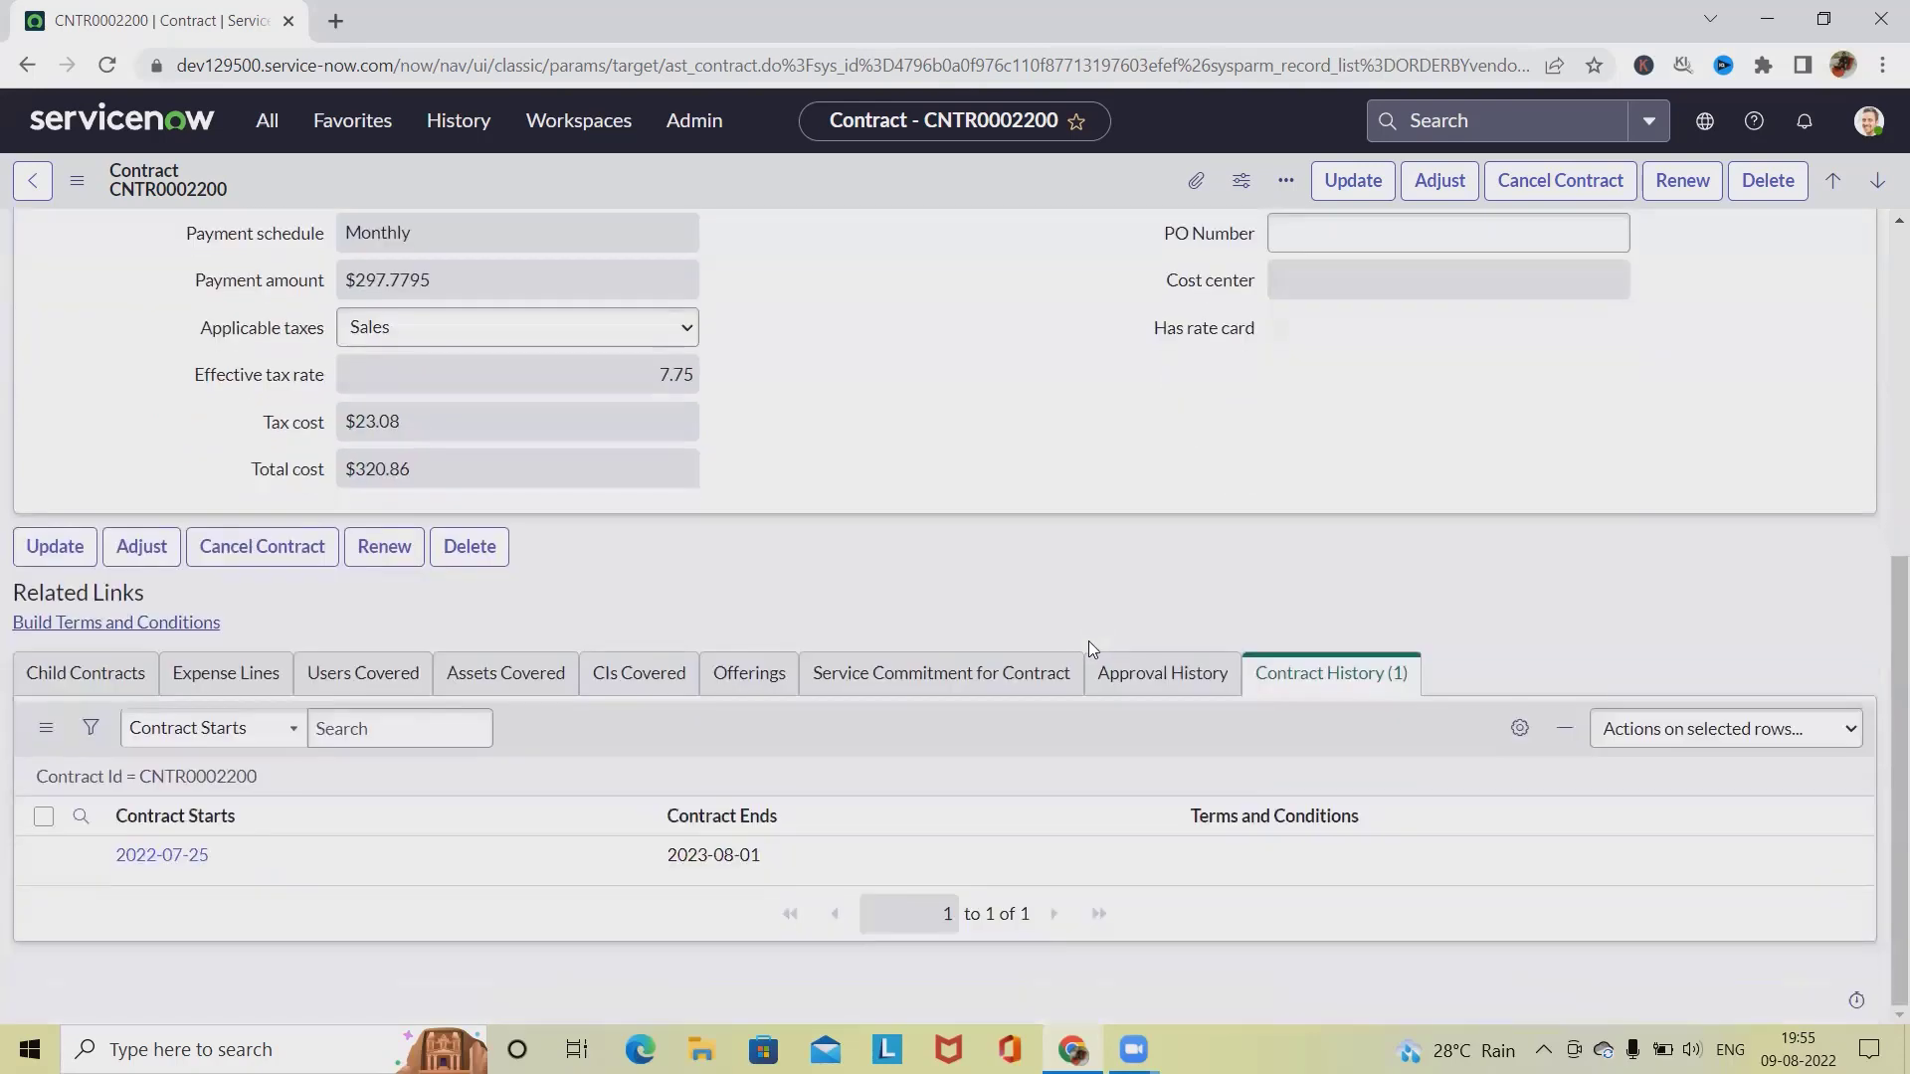
pyautogui.scroll(6, 1082, 641)
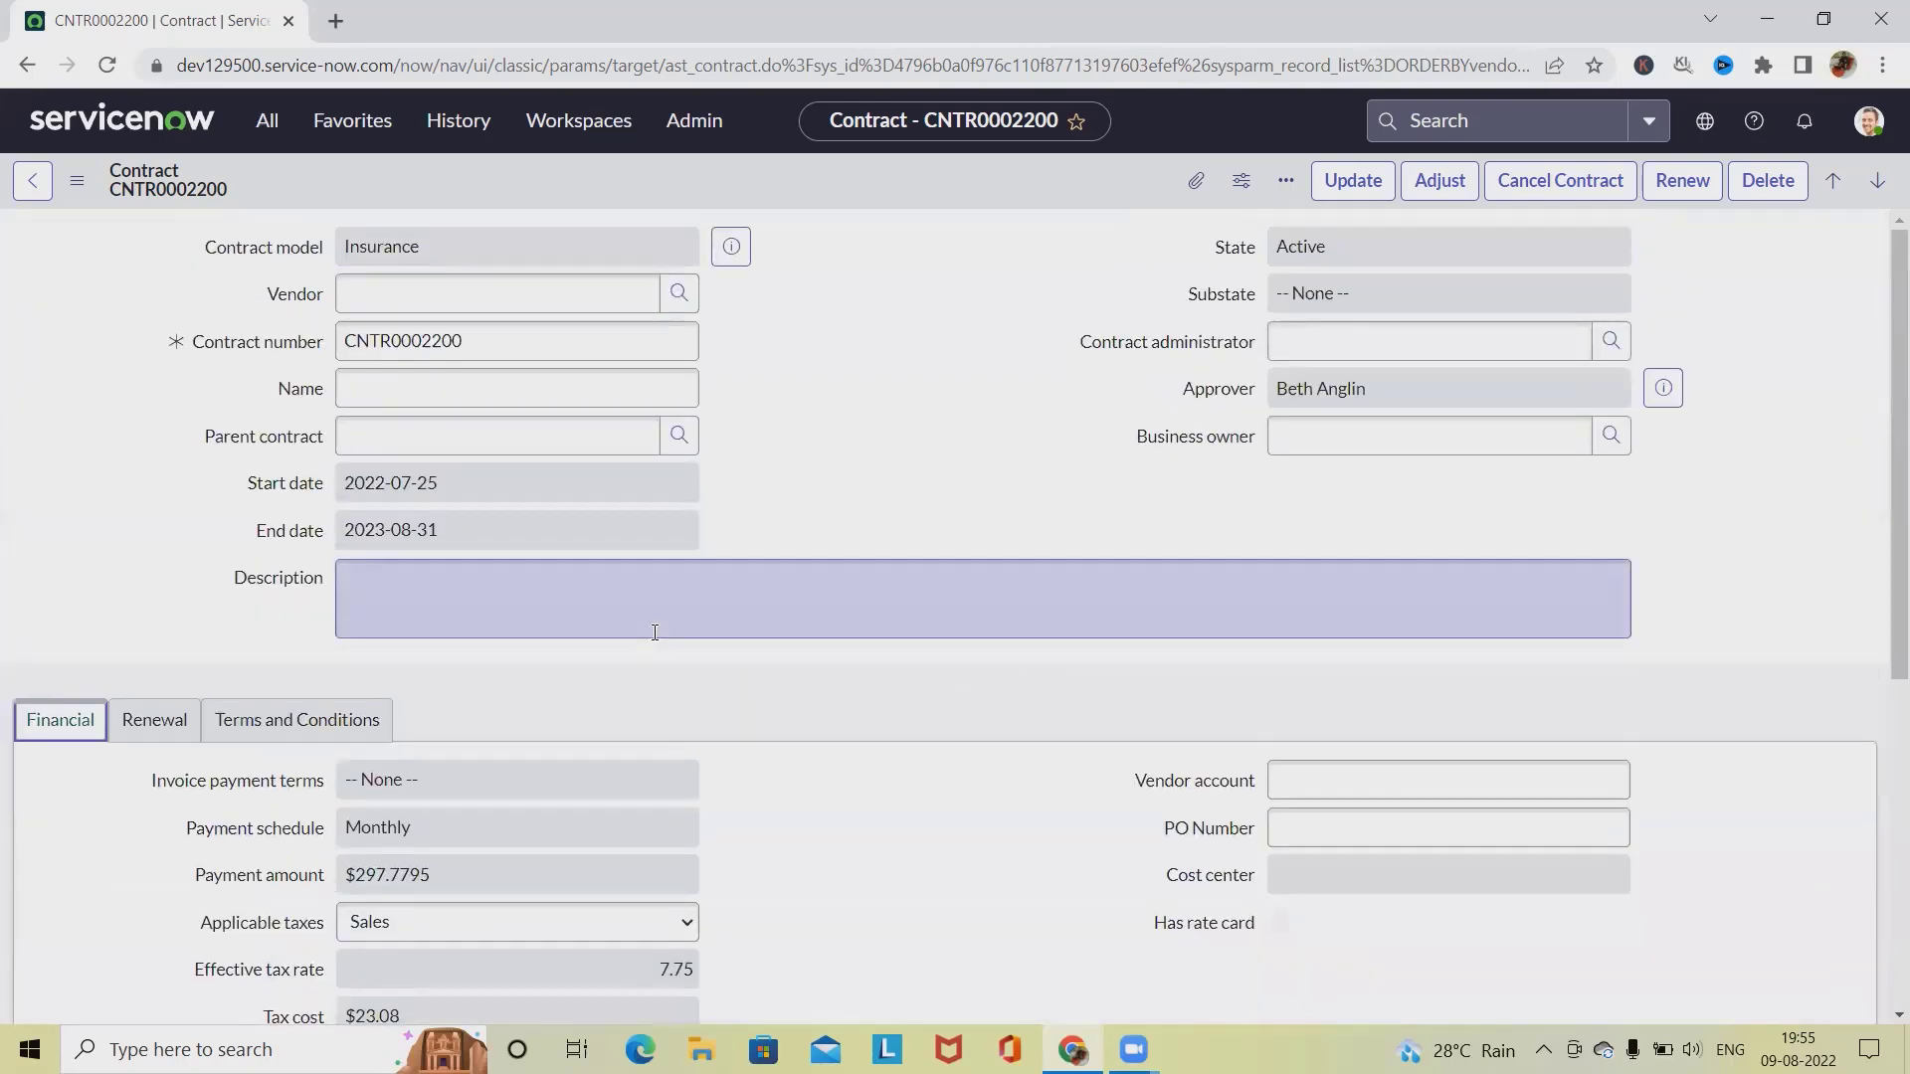